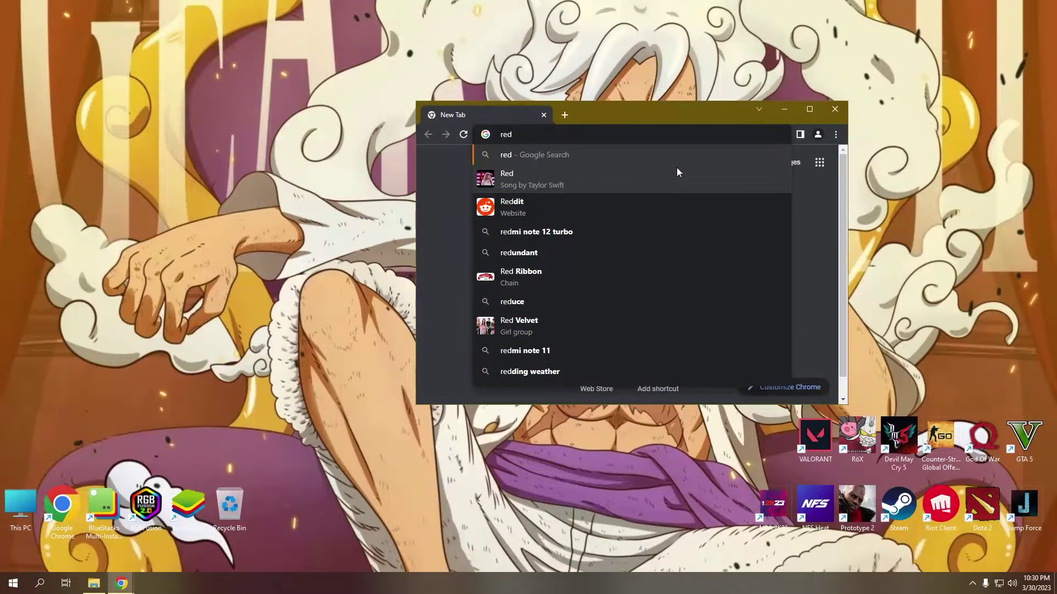
Search Google for 'redragon software' and open the redragonshop.com Redragon Software Download result
text(ragon )
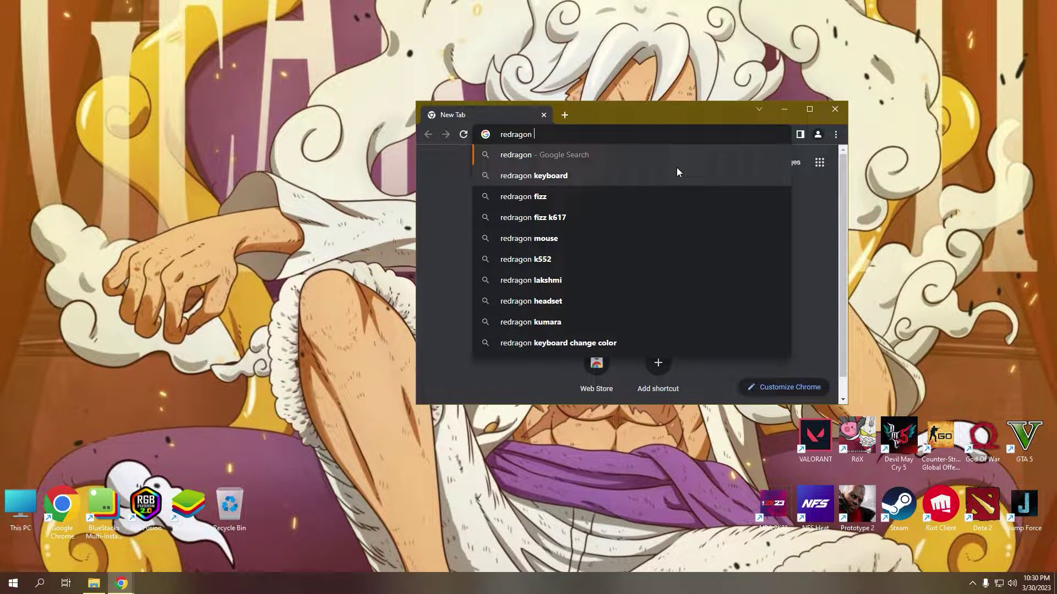
text(softwar)
text(e)
key(Return)
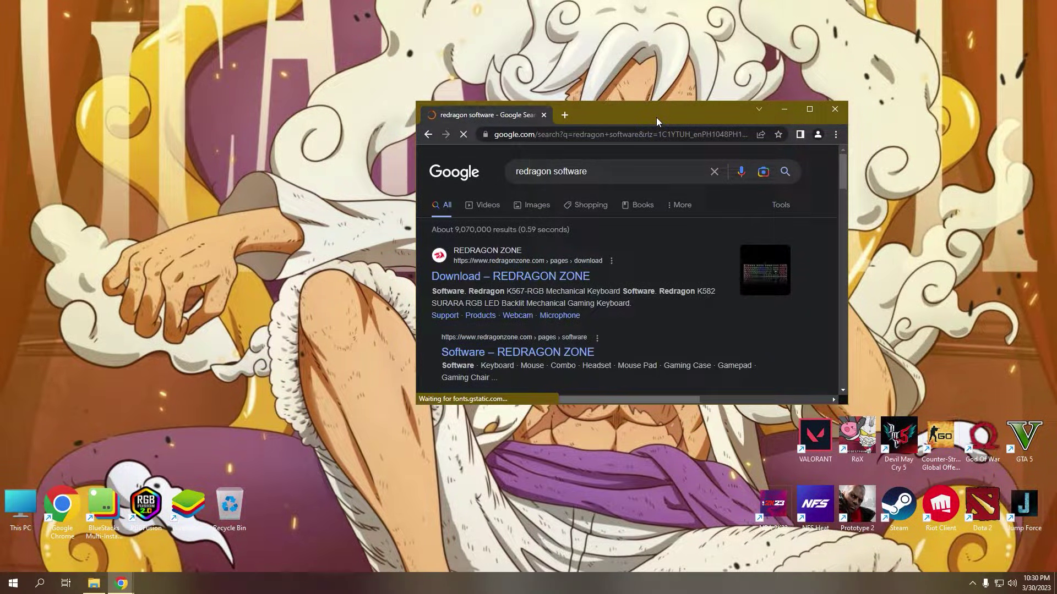
scroll(655, 159, down, 2)
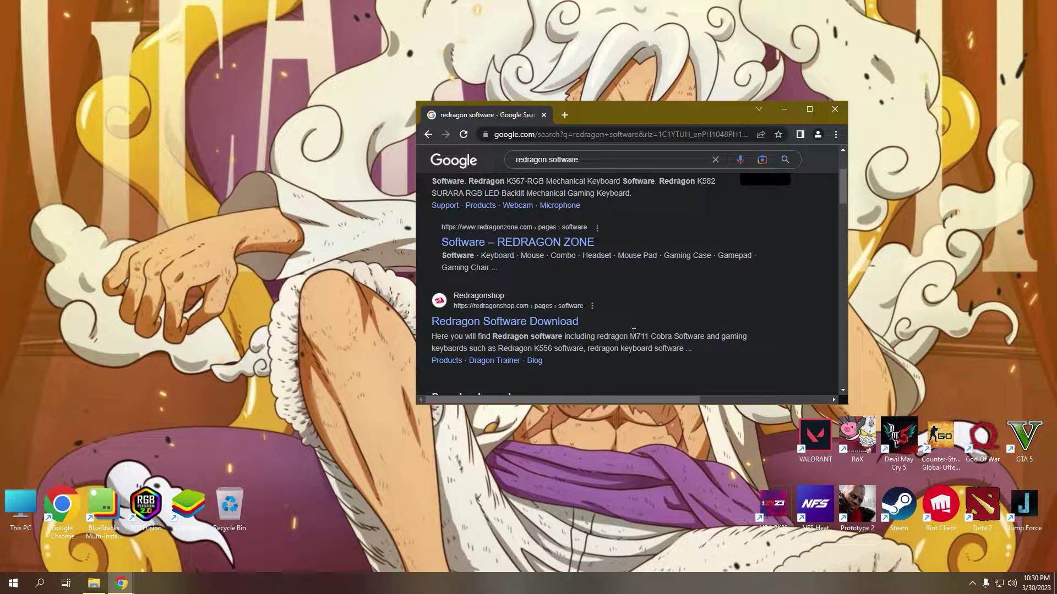
click(563, 324)
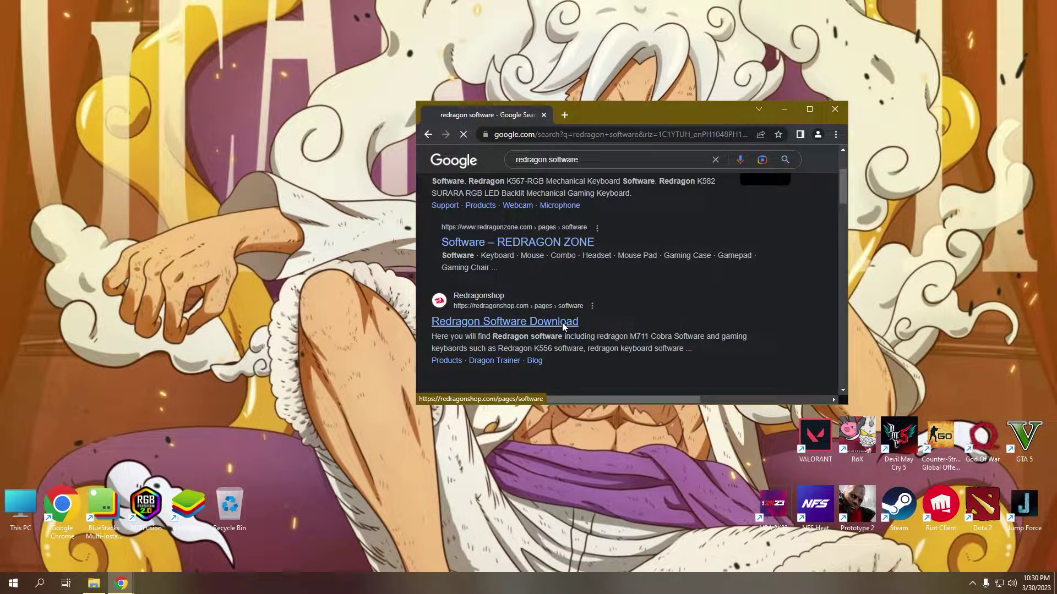
Maximize Chrome, dismiss the new-user offer, and download the M612 mouse software archive
double_click(685, 114)
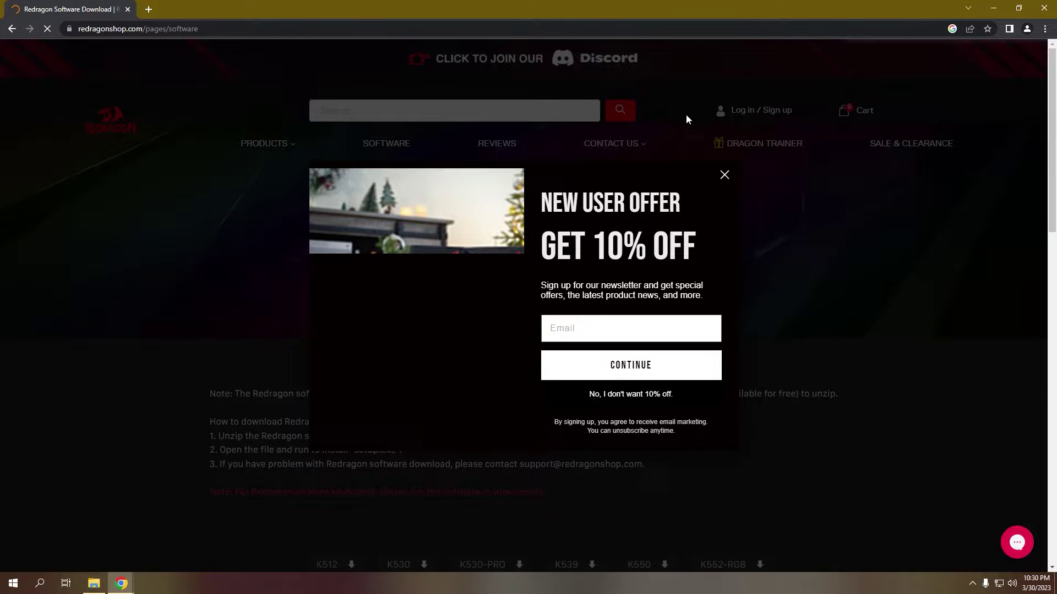
click(725, 176)
scroll(754, 331, down, 9)
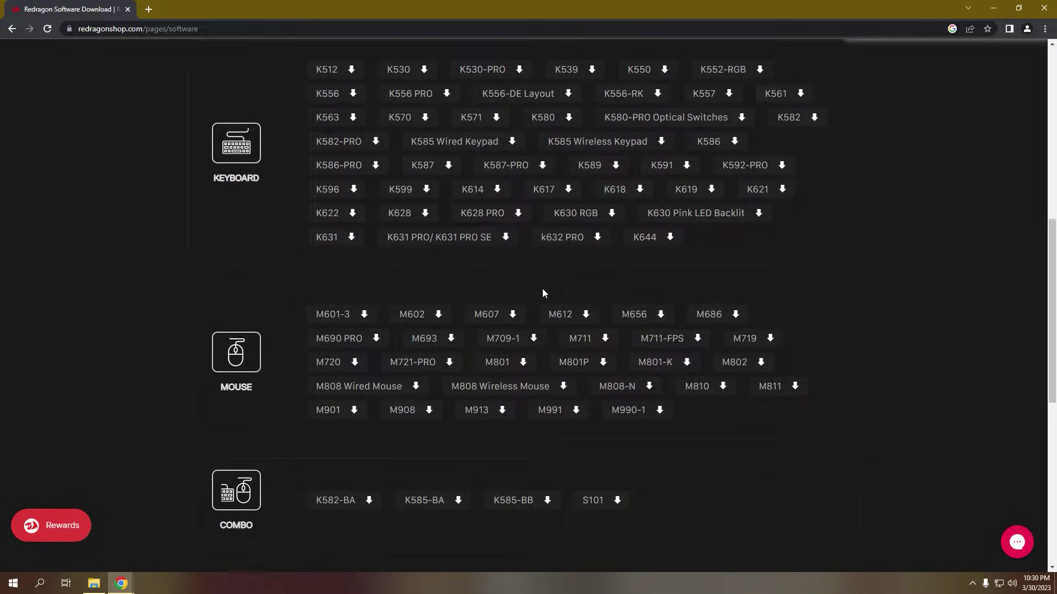
click(576, 318)
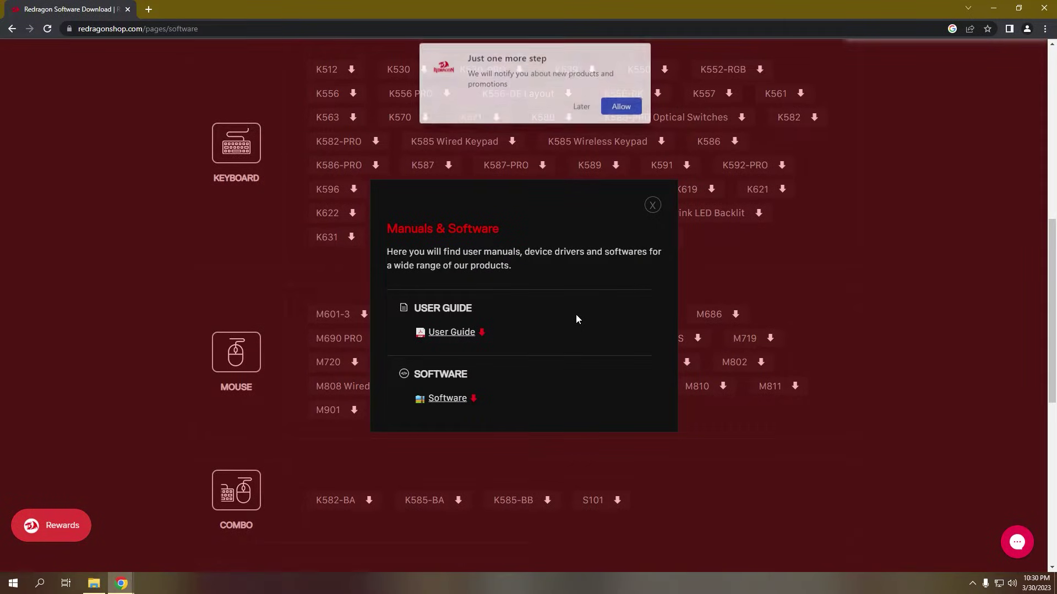
click(455, 404)
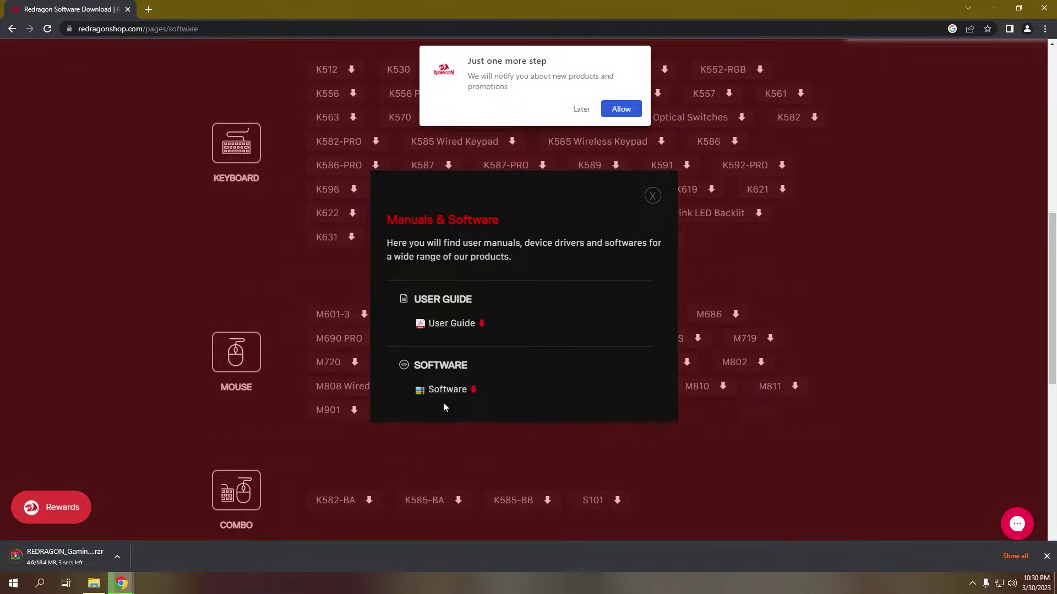
Open REDRAGON_Gaming_Mouse_20220728_V1058.rar in WinRAR and extract it to D:\App Software
click(56, 548)
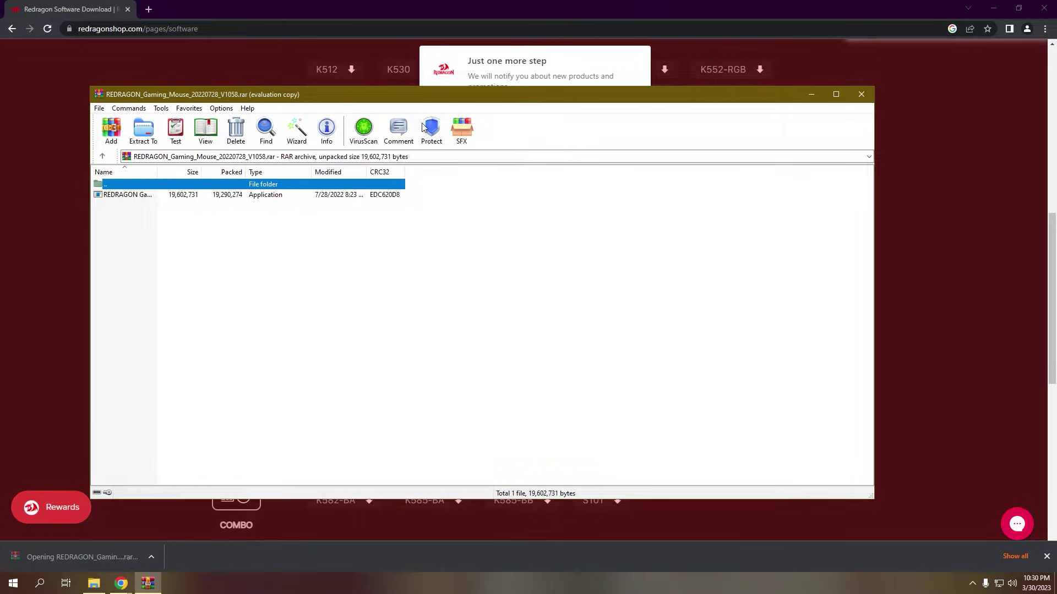
click(143, 132)
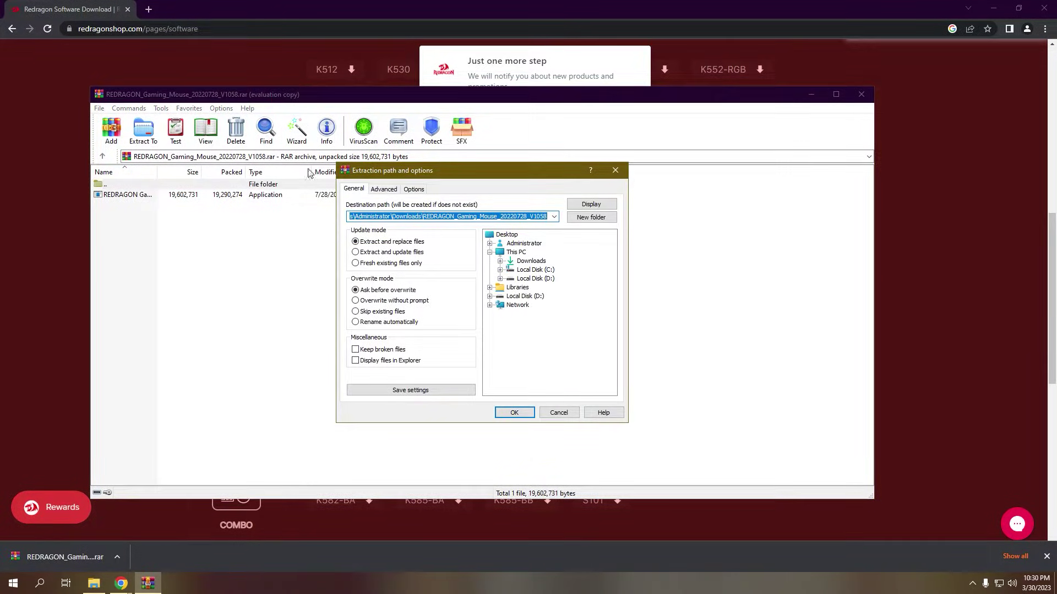
click(537, 279)
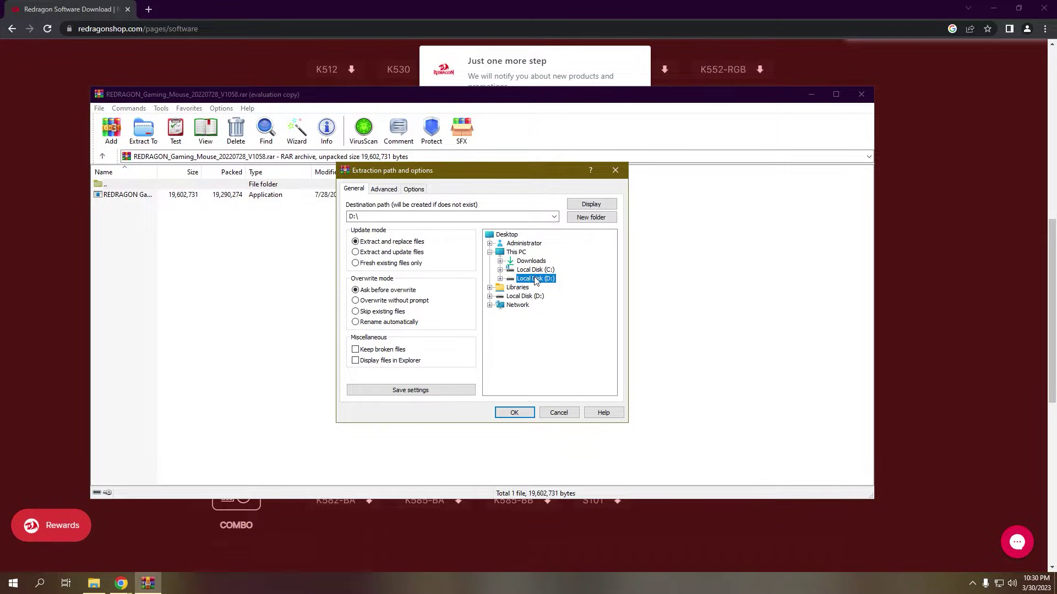
click(500, 279)
click(542, 288)
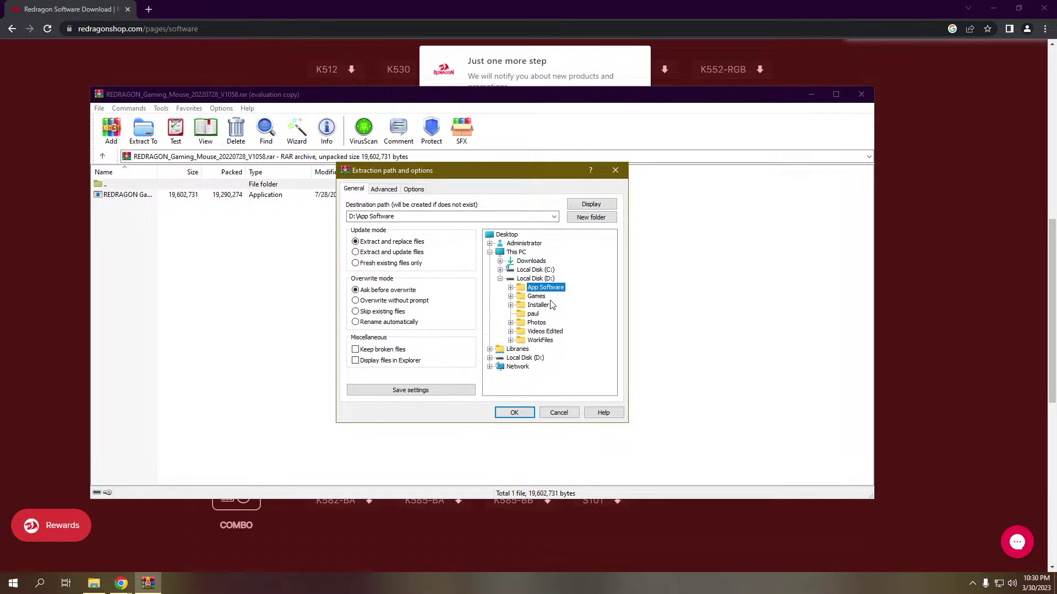
click(514, 413)
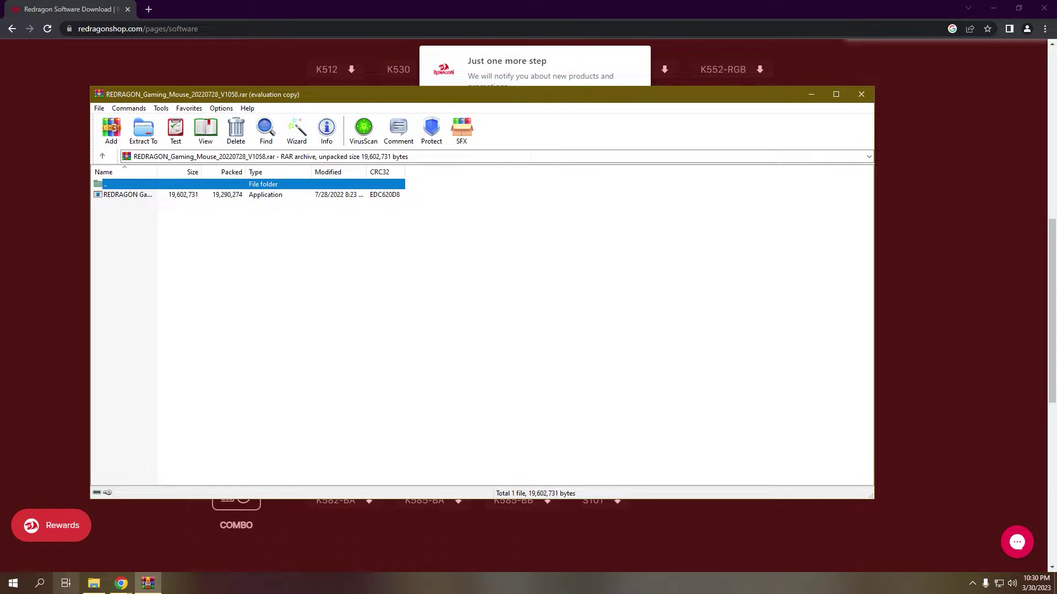
Launch the REDRAGON installer and set its install folder under D:\App Software
double_click(141, 196)
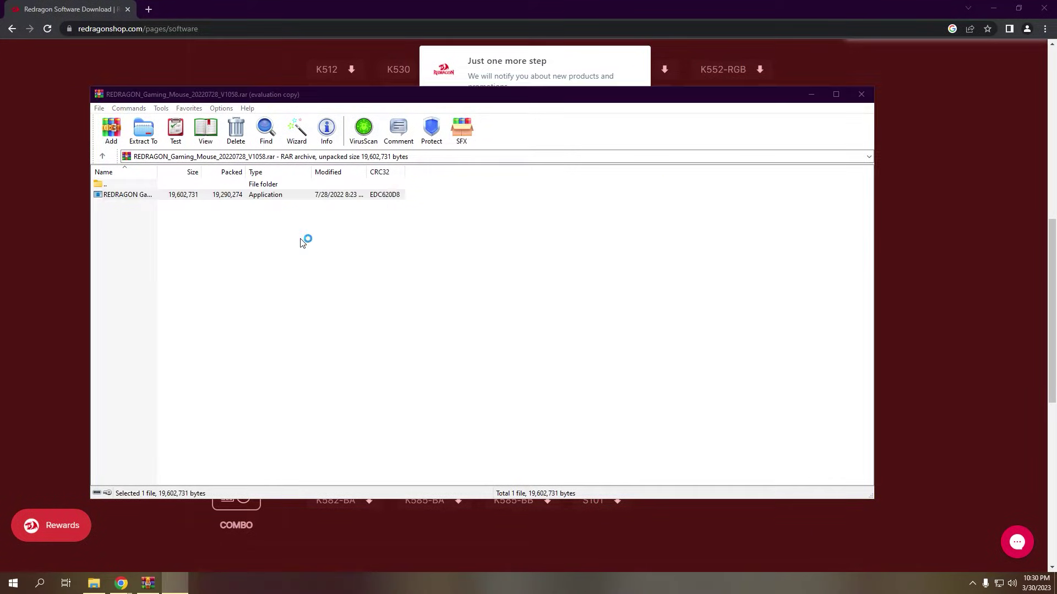
click(630, 277)
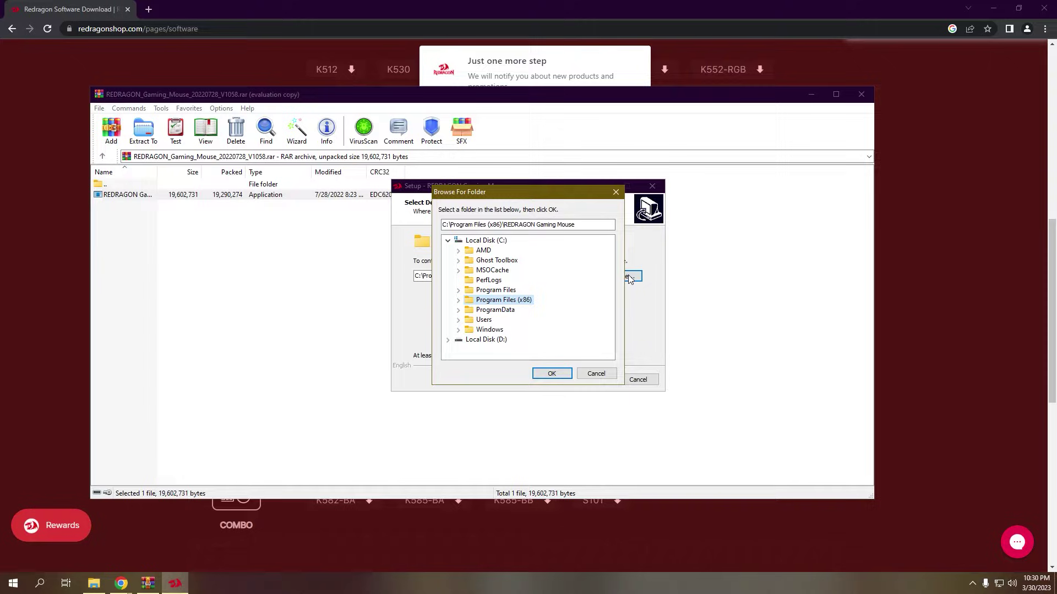
click(486, 340)
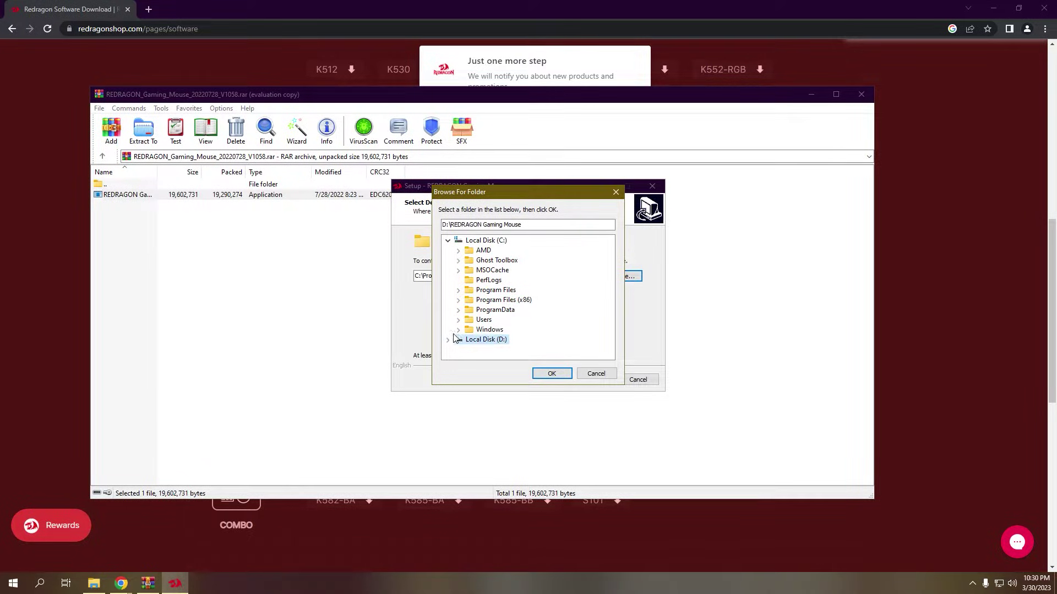
click(447, 340)
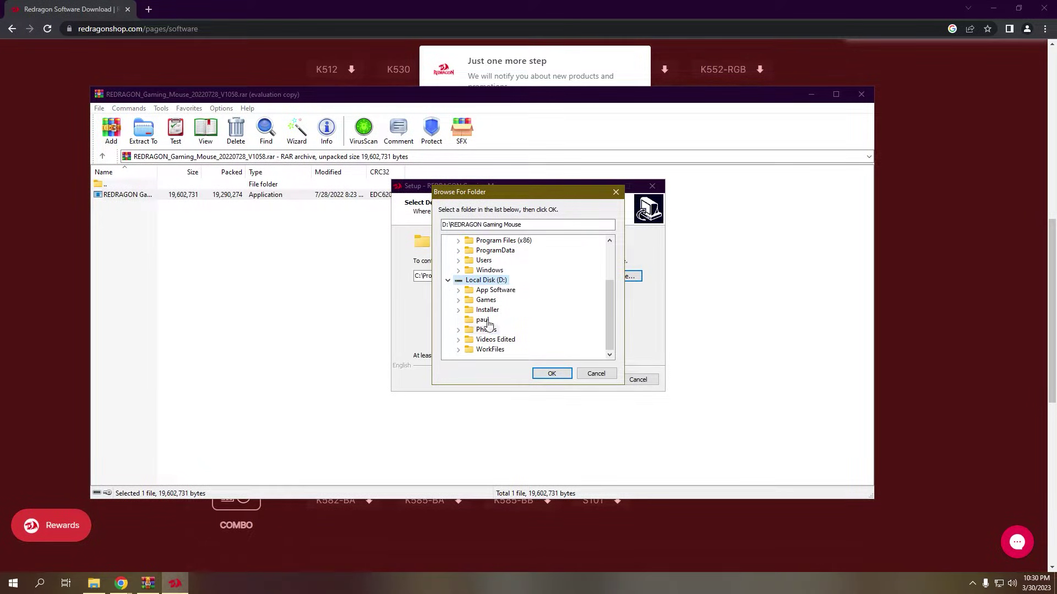
click(502, 290)
click(551, 374)
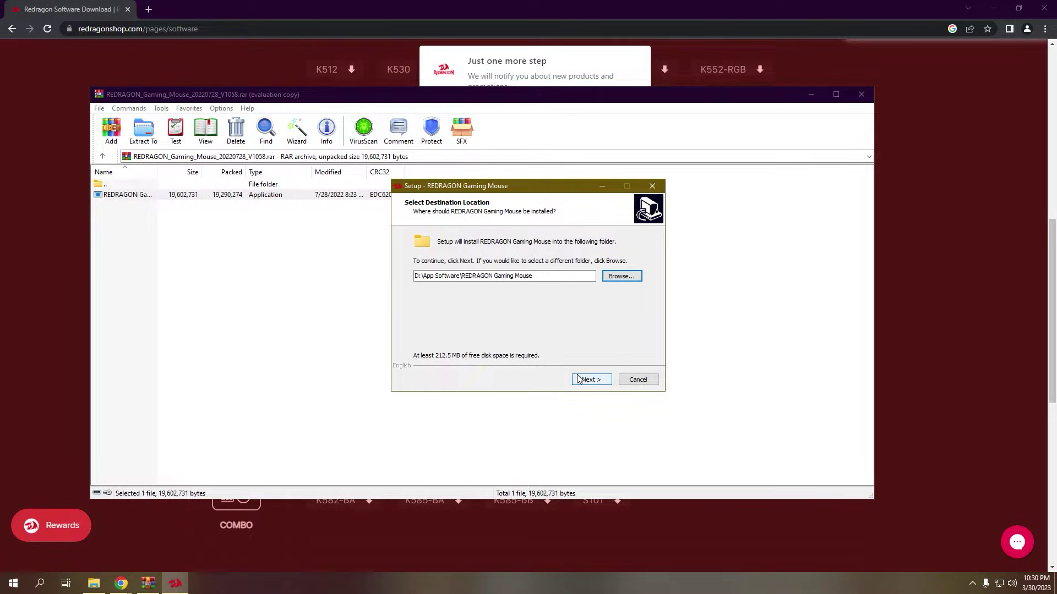
Keep the default Start Menu folder, untick the Start Up option, and install
click(584, 379)
click(584, 380)
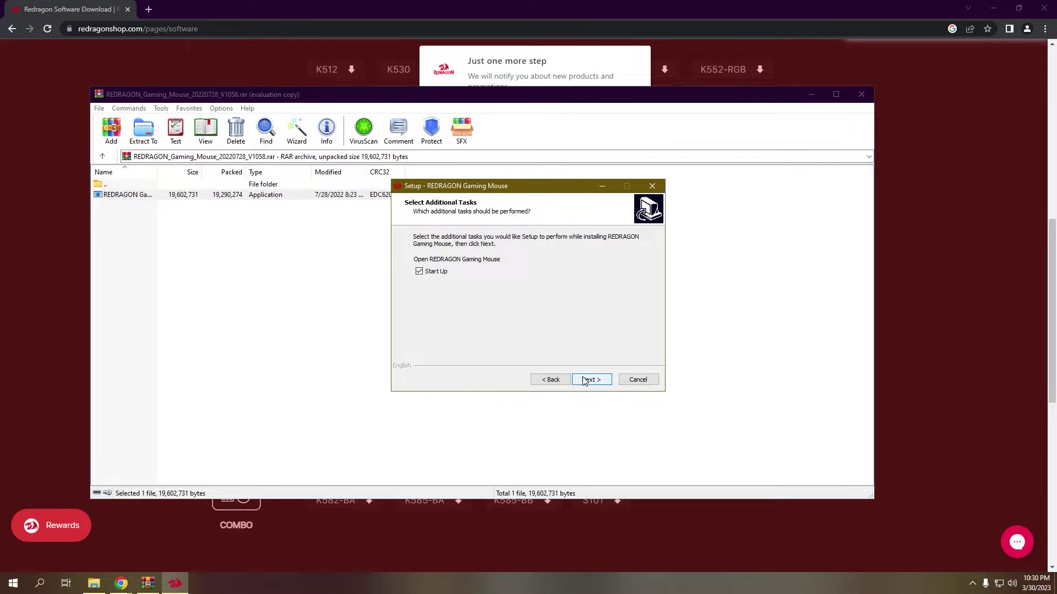
click(436, 270)
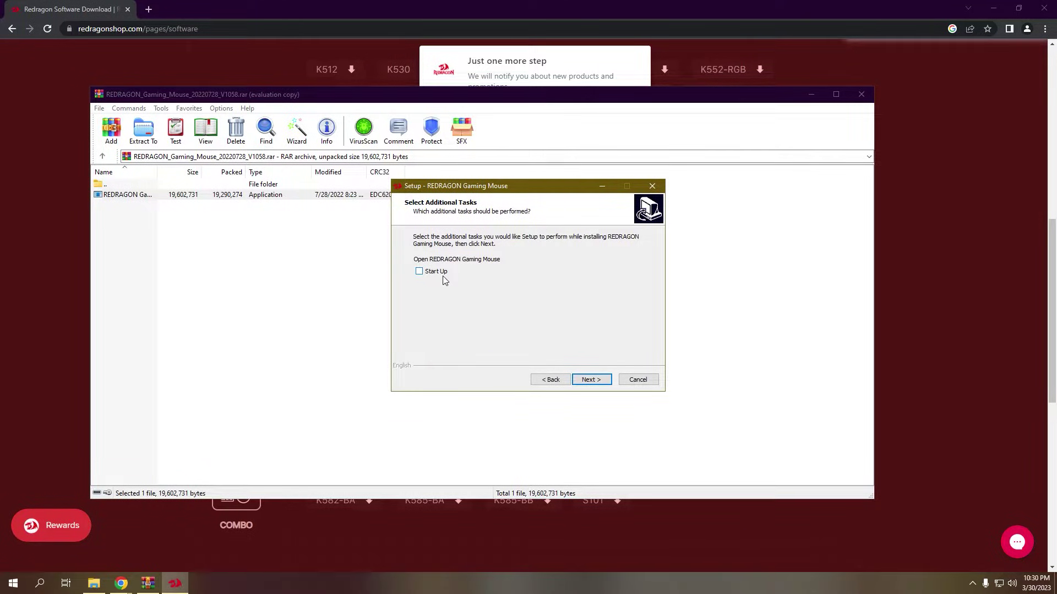
click(599, 379)
click(601, 381)
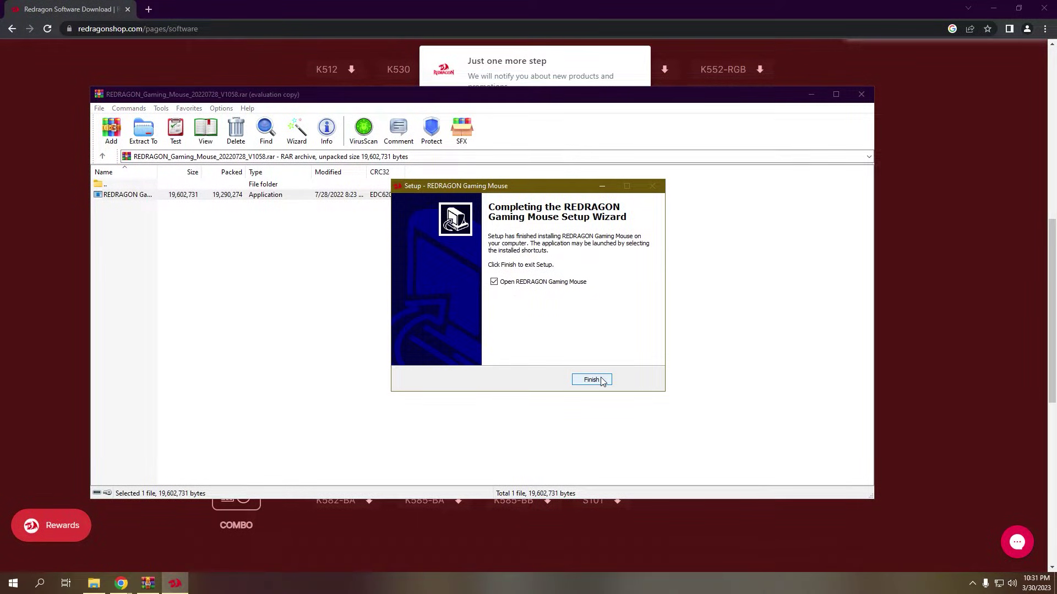
Finish setup to launch the mouse software and minimize the WinRAR and Chrome windows
click(591, 379)
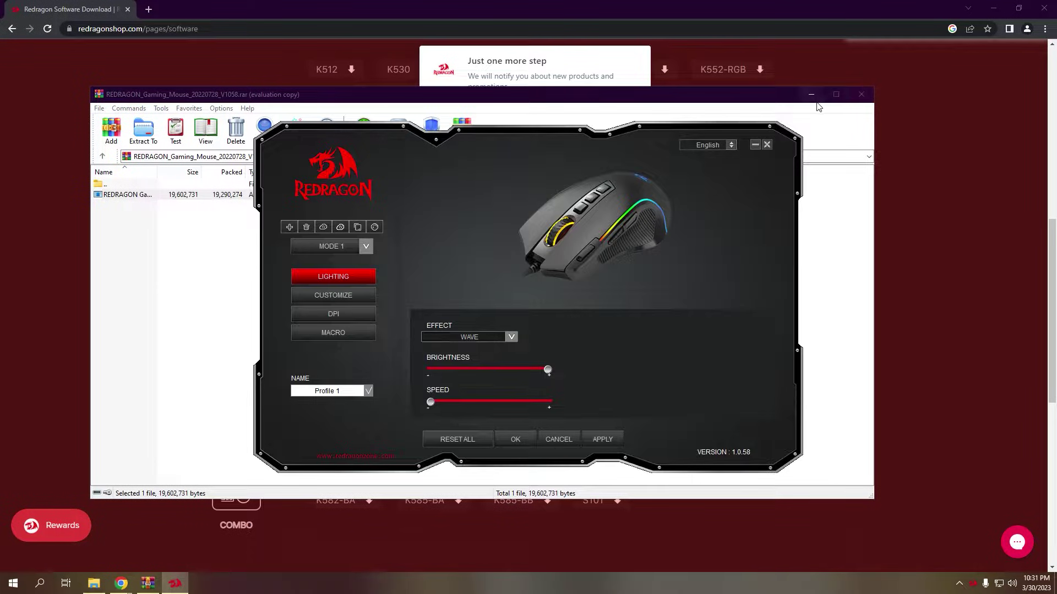
click(812, 94)
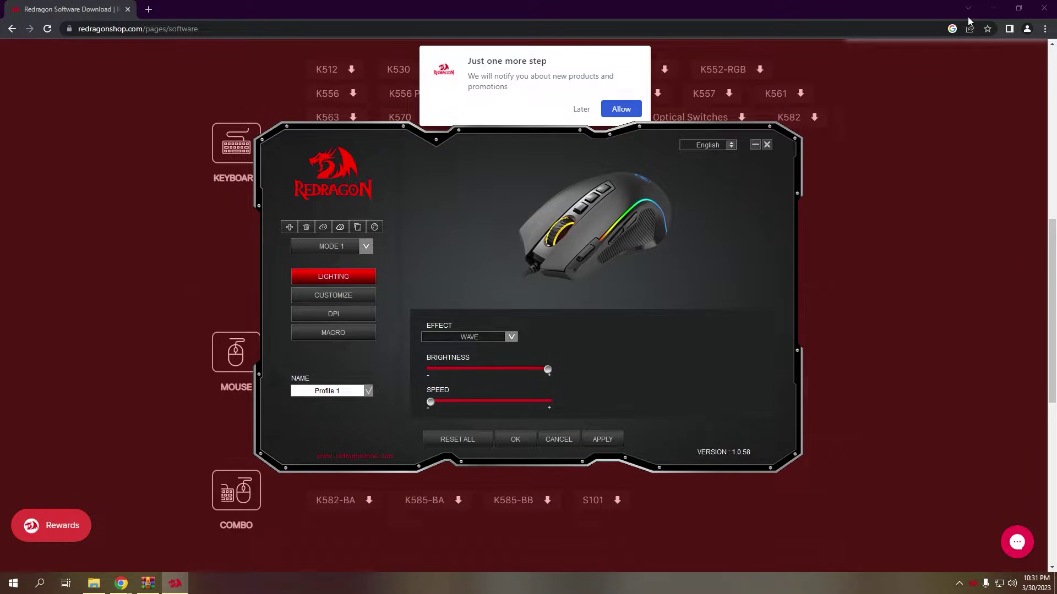
click(993, 9)
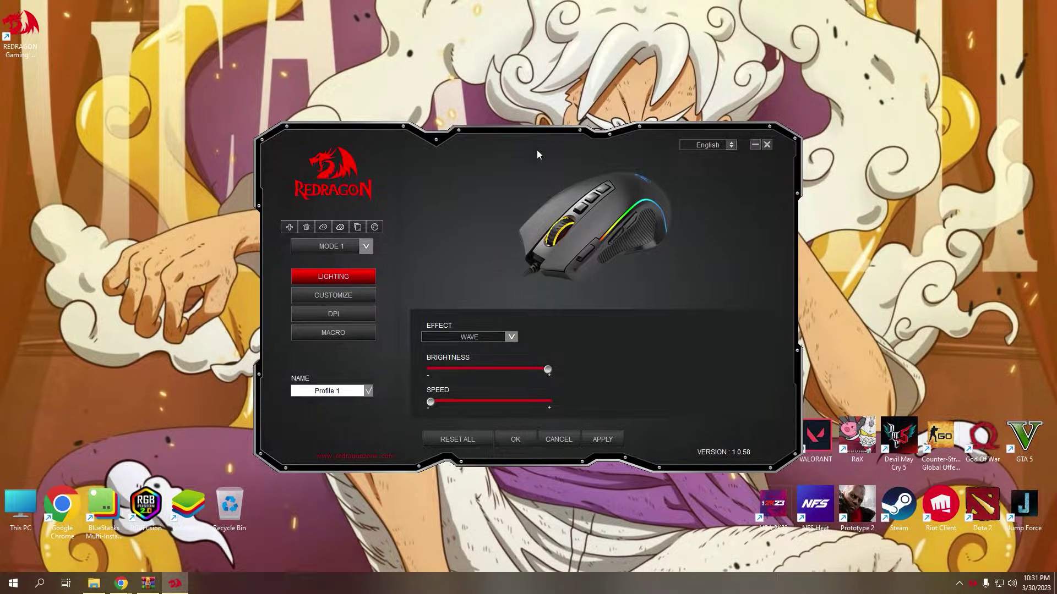
Move the shortcut and software window up, then set lighting brightness to about half
drag(21, 31, 369, 501)
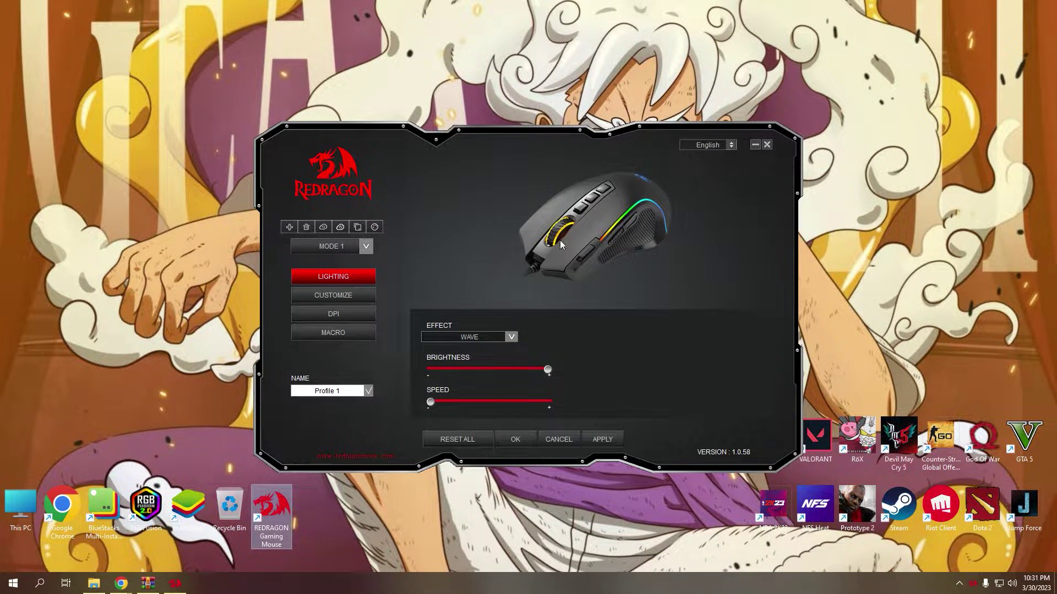
drag(483, 138, 483, 86)
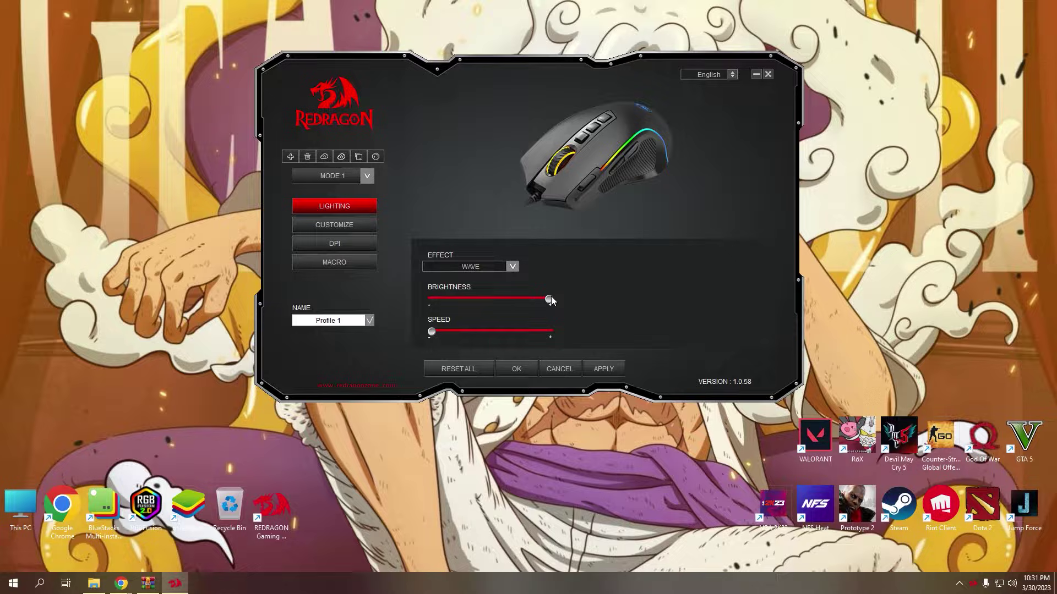
drag(550, 296, 485, 289)
In Customize, check the current assignments of buttons 1, 2, 4, 5 and 6
click(330, 225)
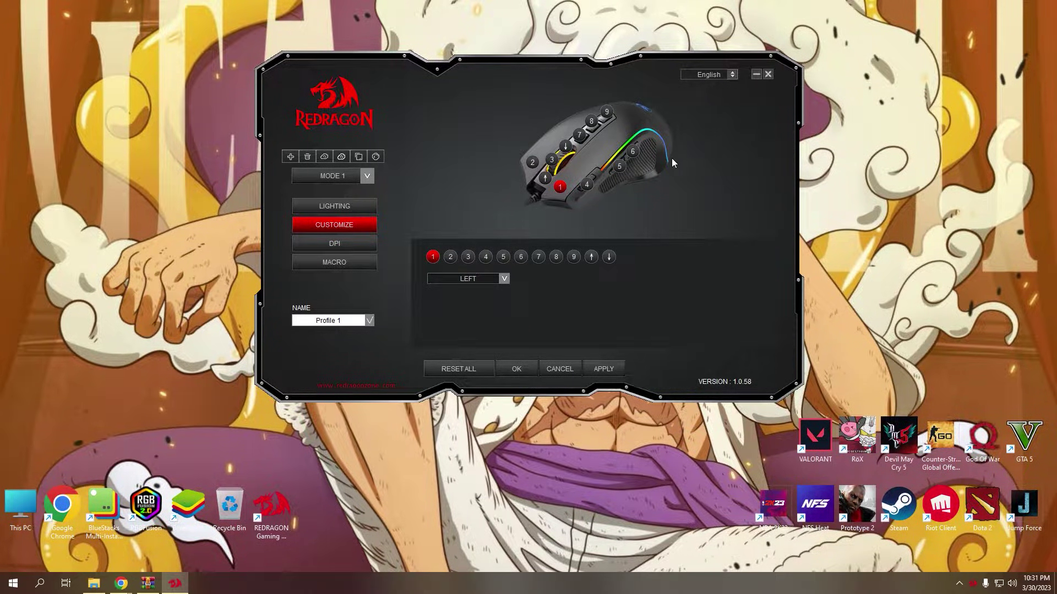
click(503, 279)
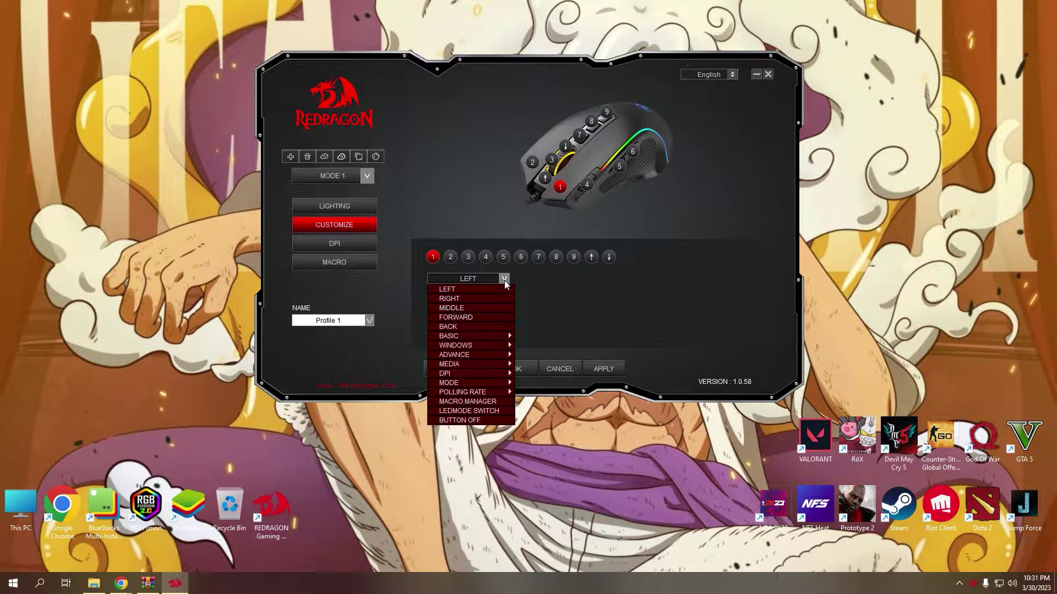
mouse_move(499, 339)
click(451, 257)
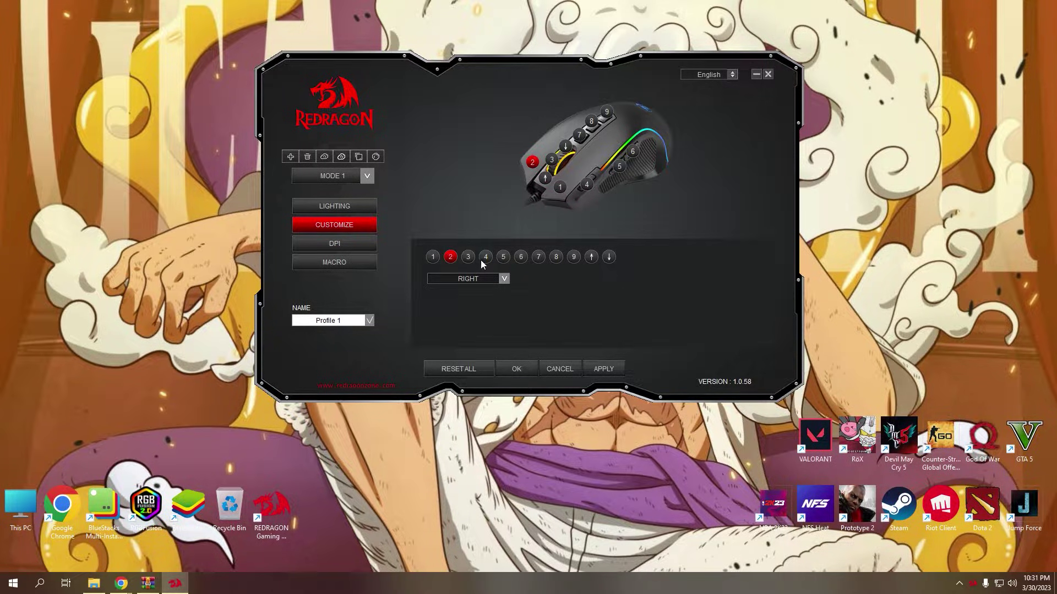
click(486, 258)
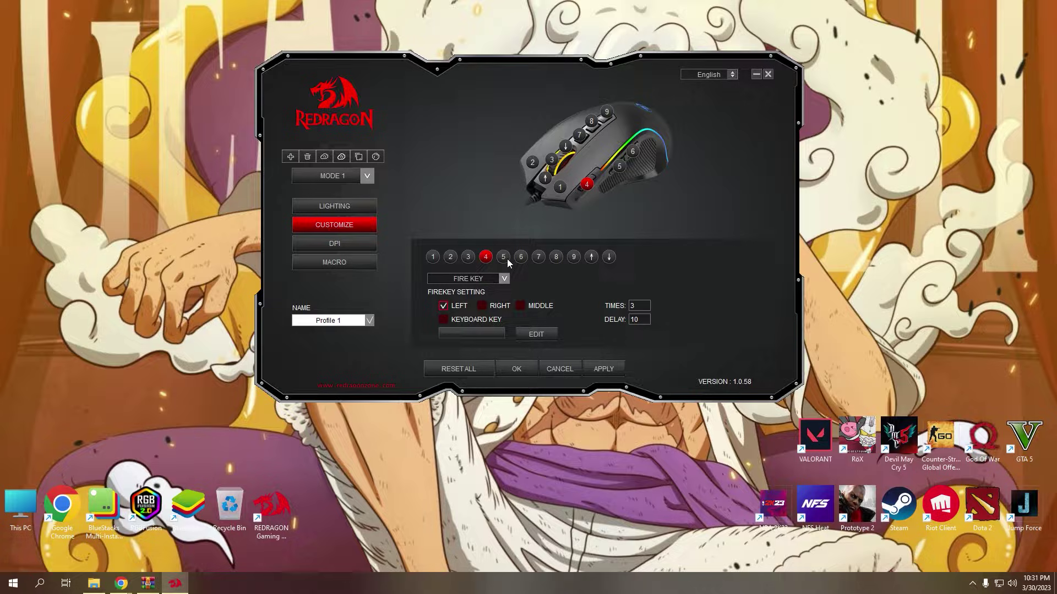
click(503, 258)
click(521, 257)
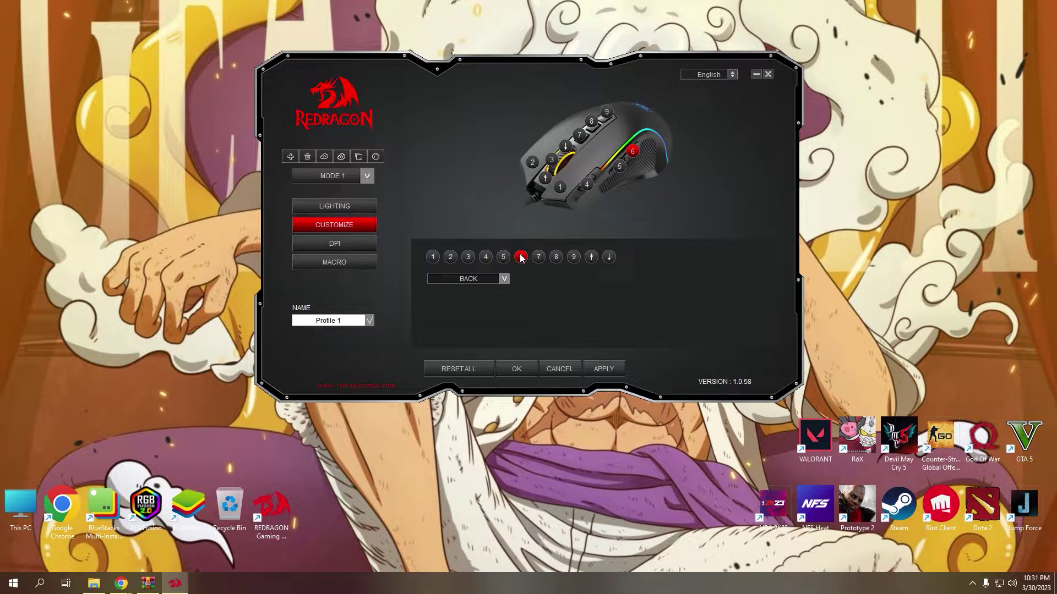
Check buttons 7–9 and scroll up/down unchanged, view DPI, then go to the Macro section
click(537, 257)
click(556, 258)
click(573, 259)
click(591, 258)
click(608, 258)
click(504, 278)
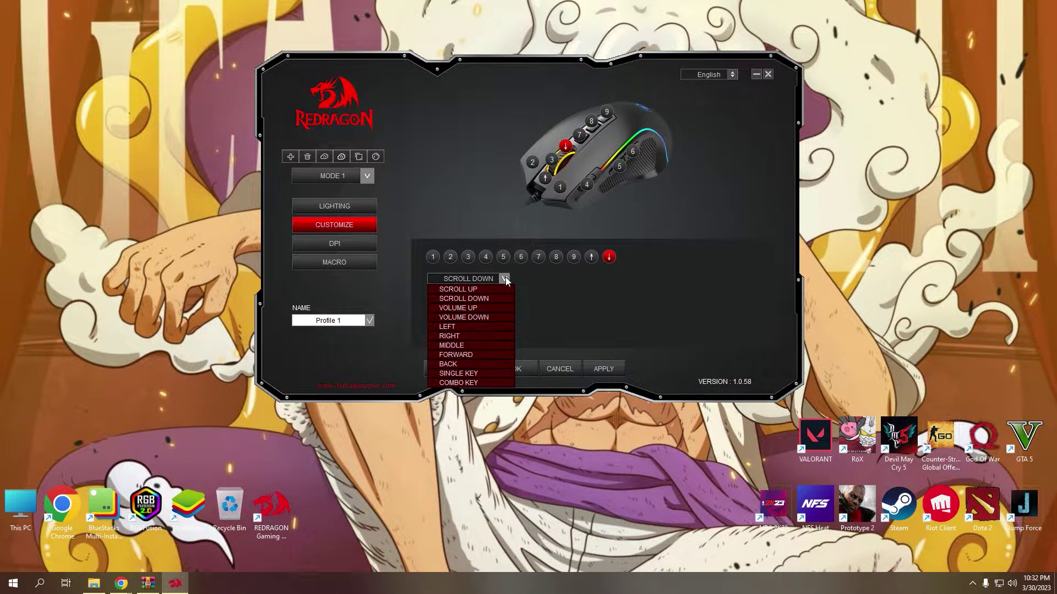
click(505, 277)
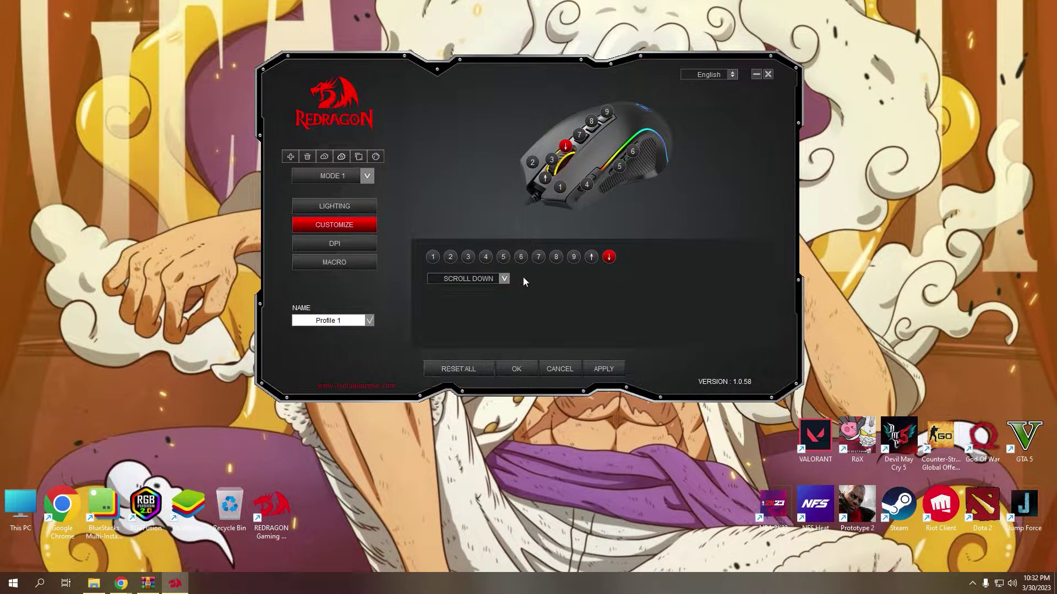
click(340, 244)
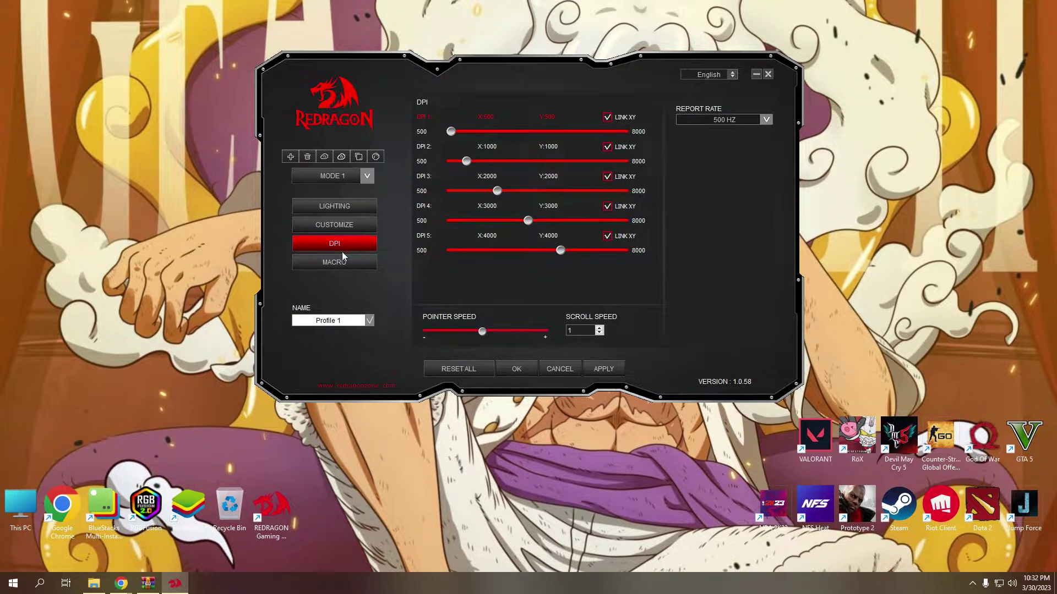
click(345, 266)
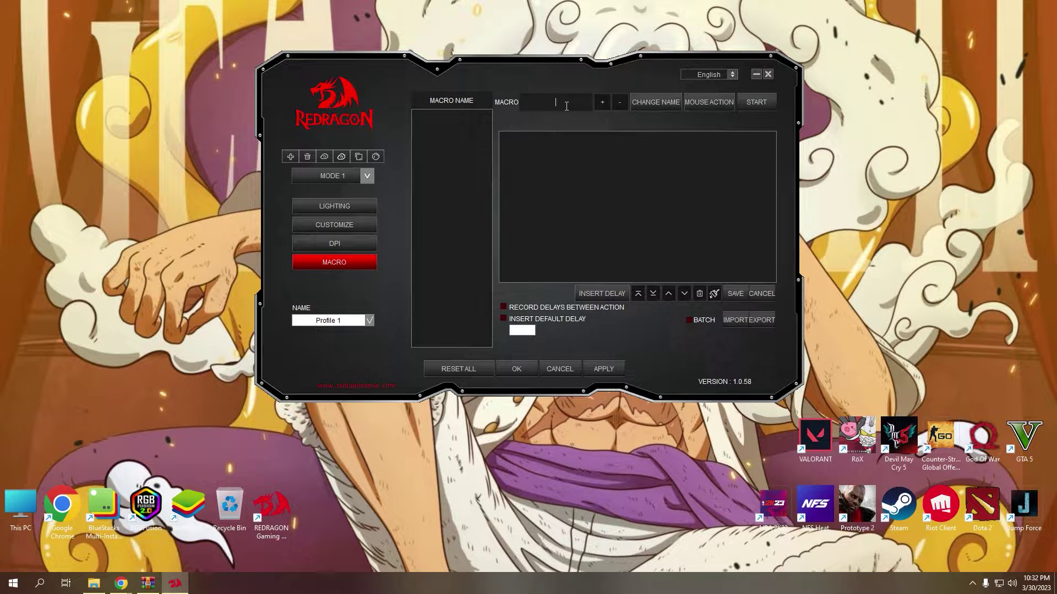
Add a new macro and rename it 'ping google'
text(ping google)
click(602, 103)
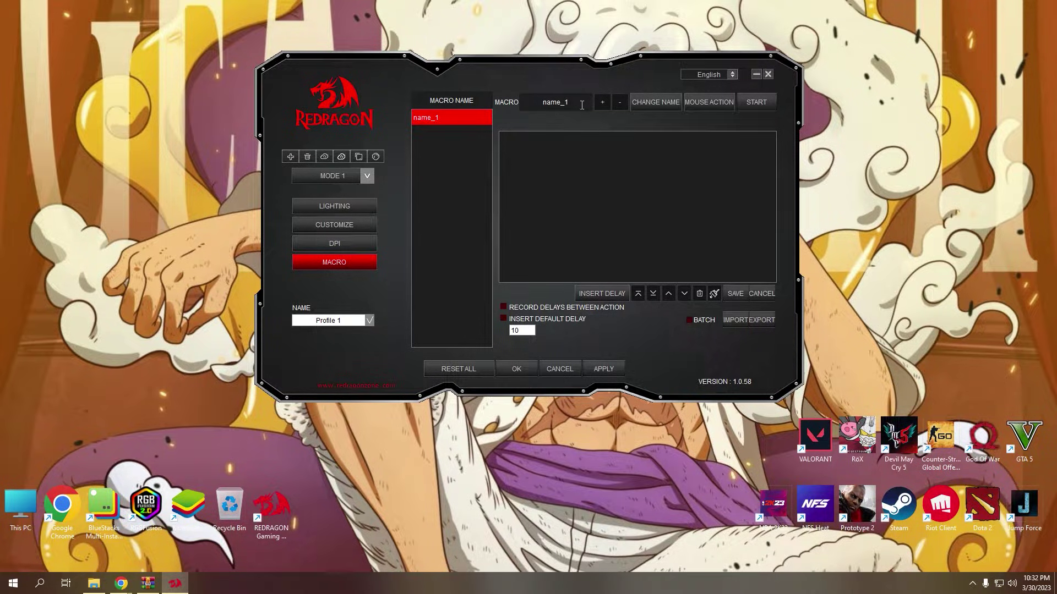
double_click(582, 105)
key(BackSpace)
text(ping google)
click(648, 106)
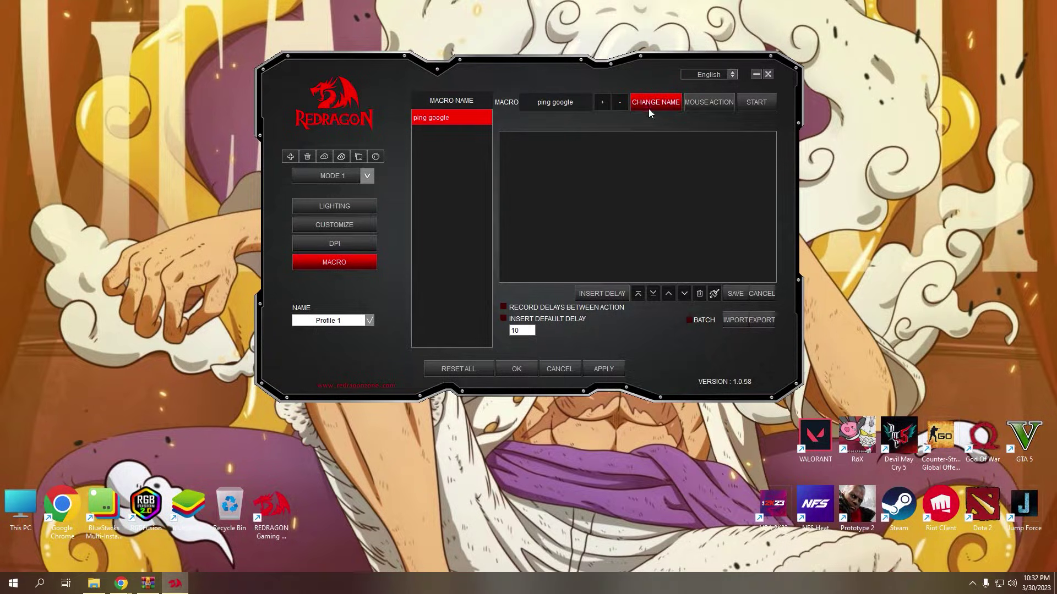
Record Win+R, 'ping google.com' and Enter into the macro, then apply it
click(748, 105)
key(super+r)
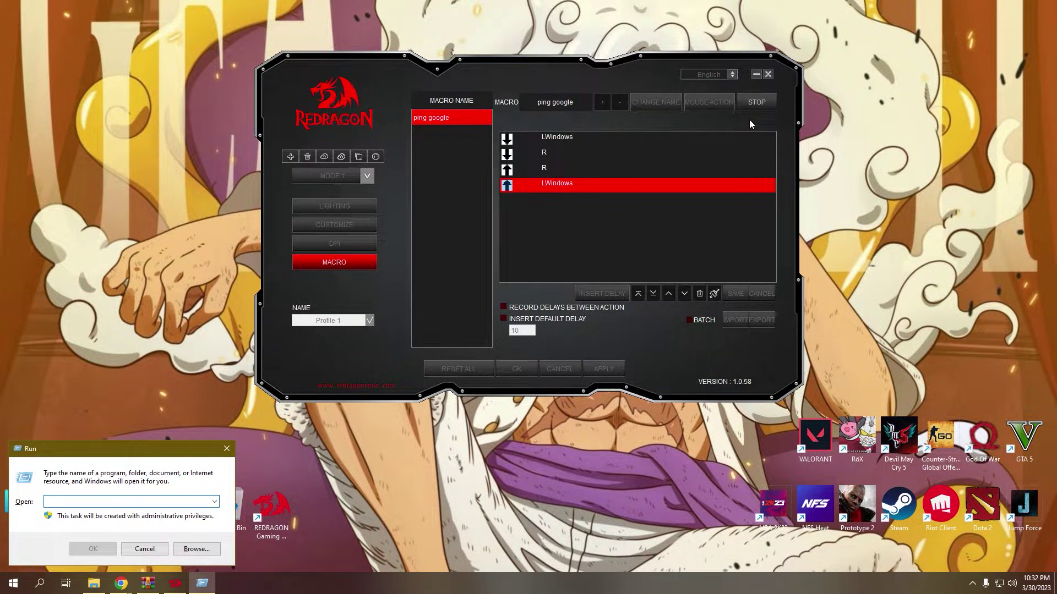
text(ping)
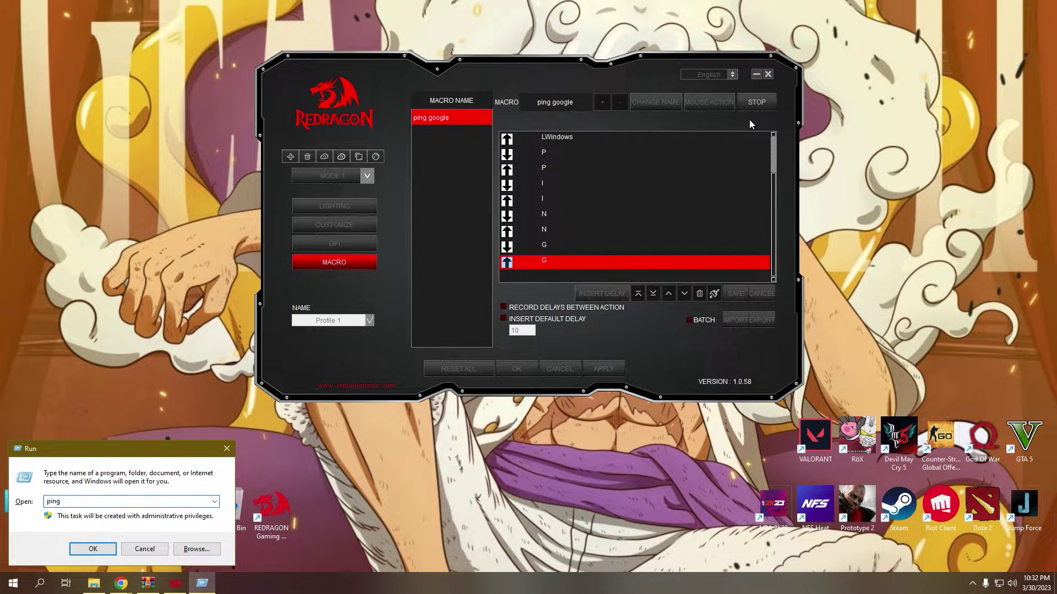
text( google.com)
key(Return)
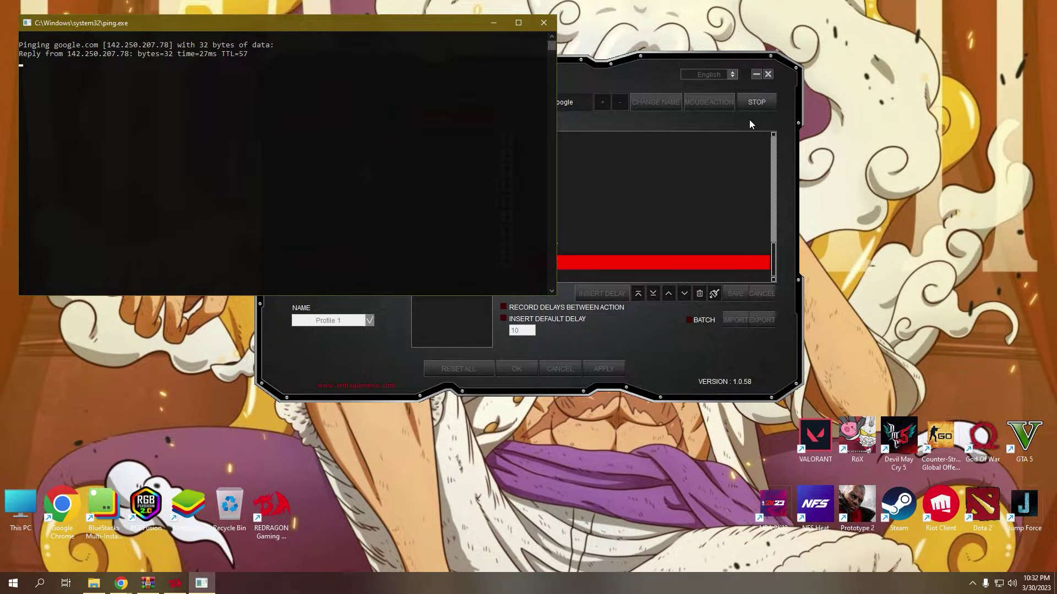
click(757, 104)
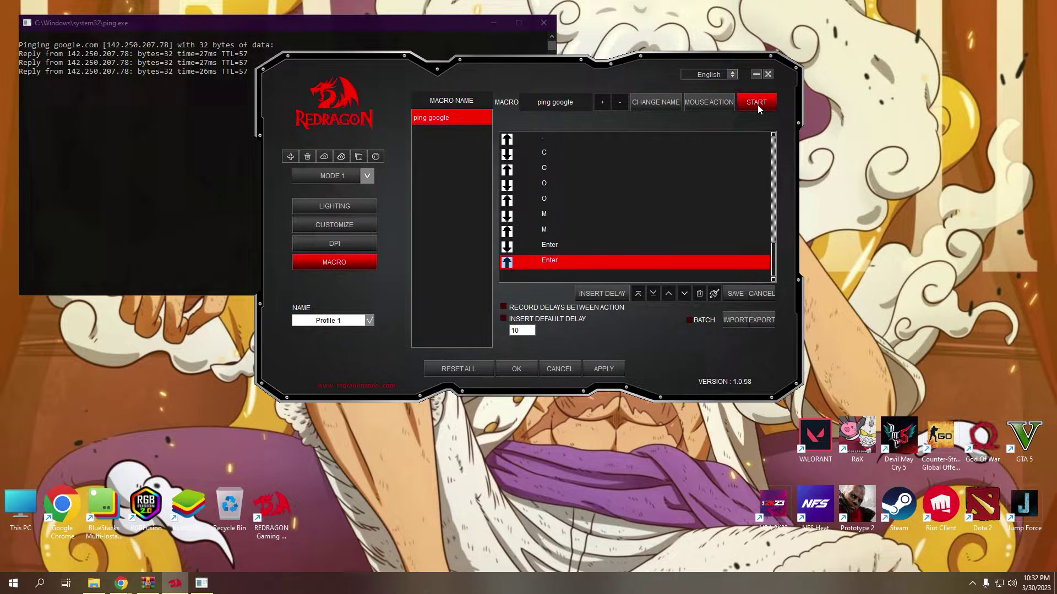
click(603, 368)
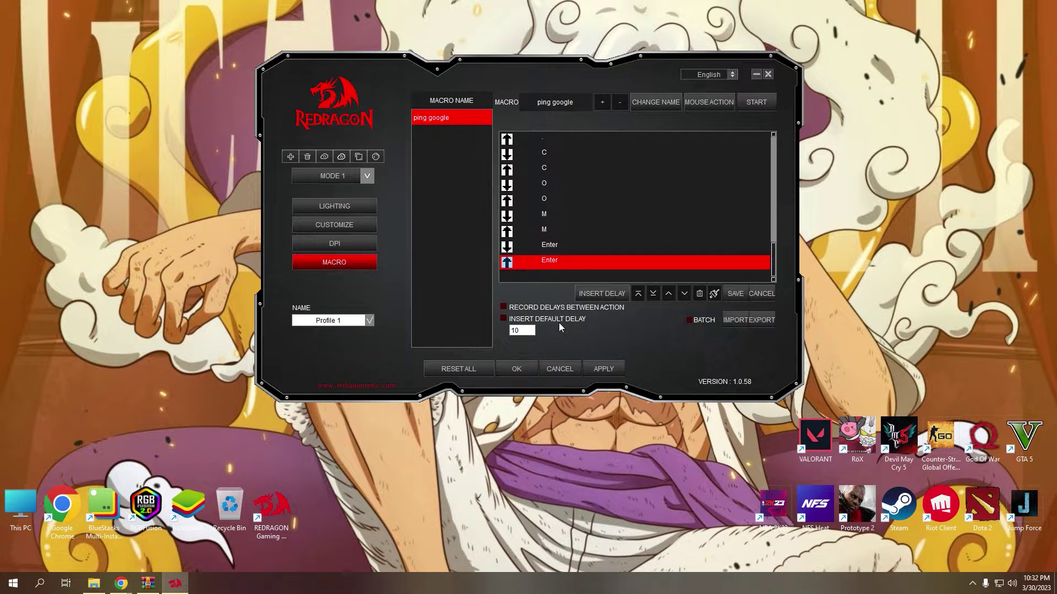
Assign button 5 the Macro action 'ping google', confirm with YES, and apply to the mouse
click(350, 225)
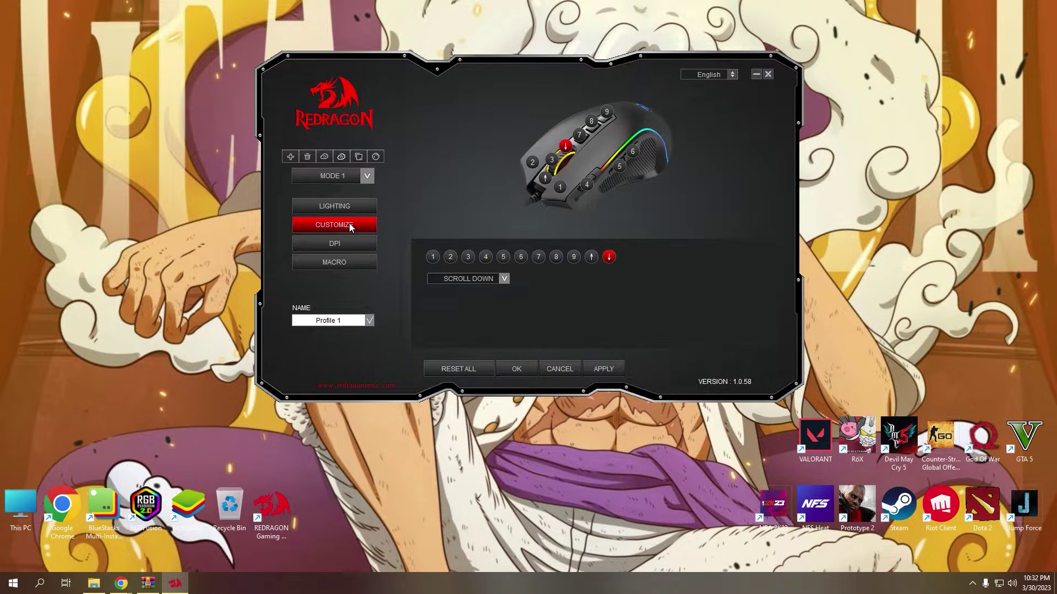
click(485, 256)
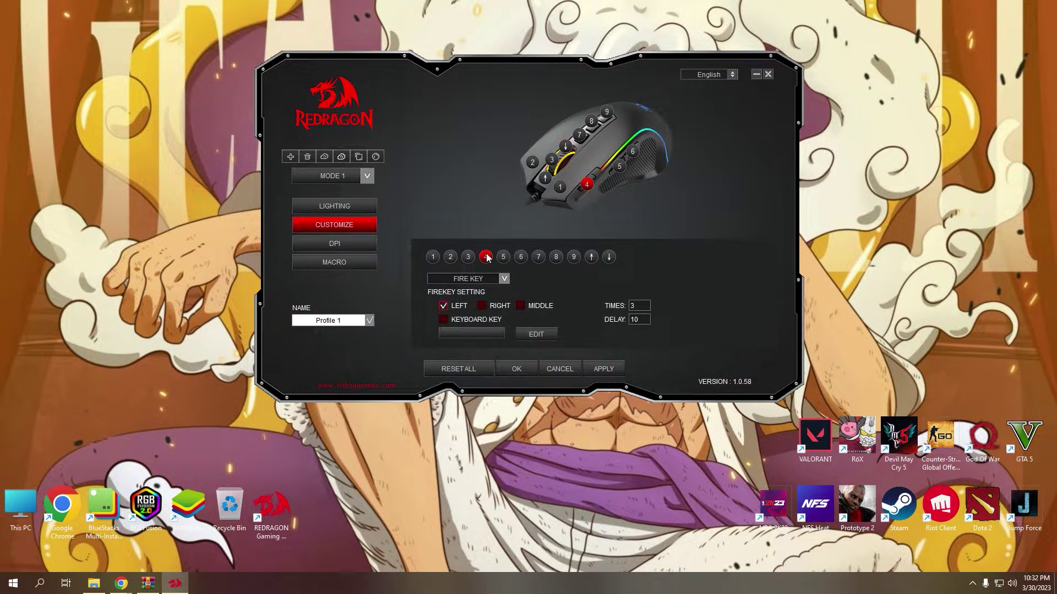
click(503, 256)
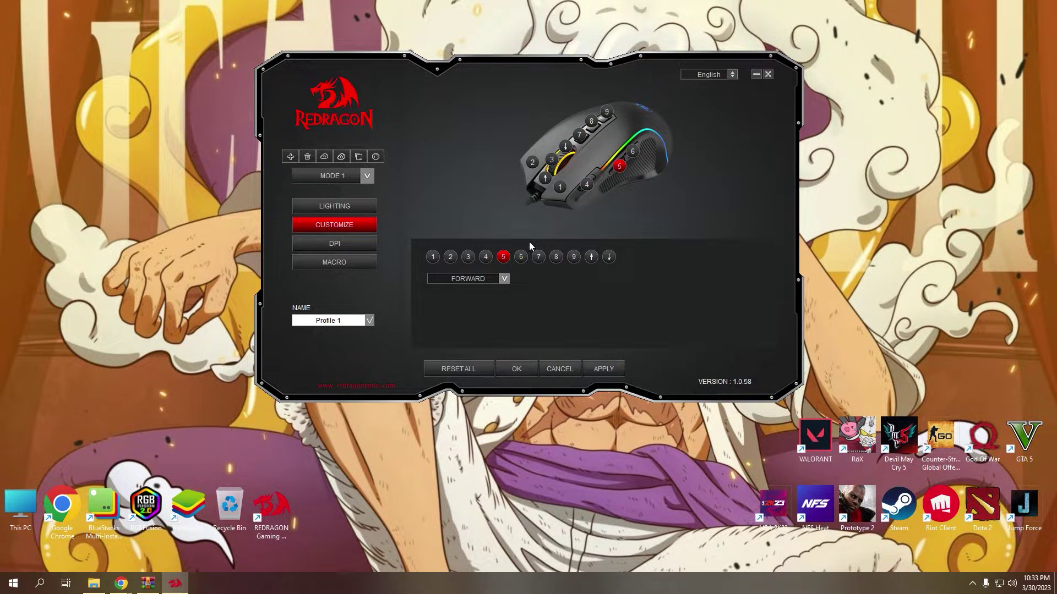
click(504, 279)
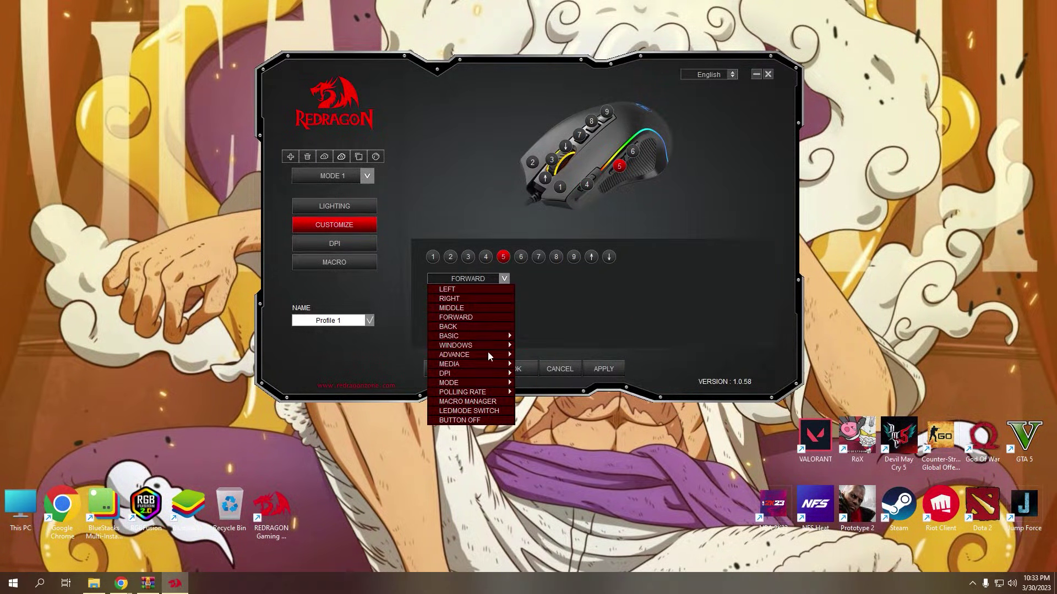
click(491, 401)
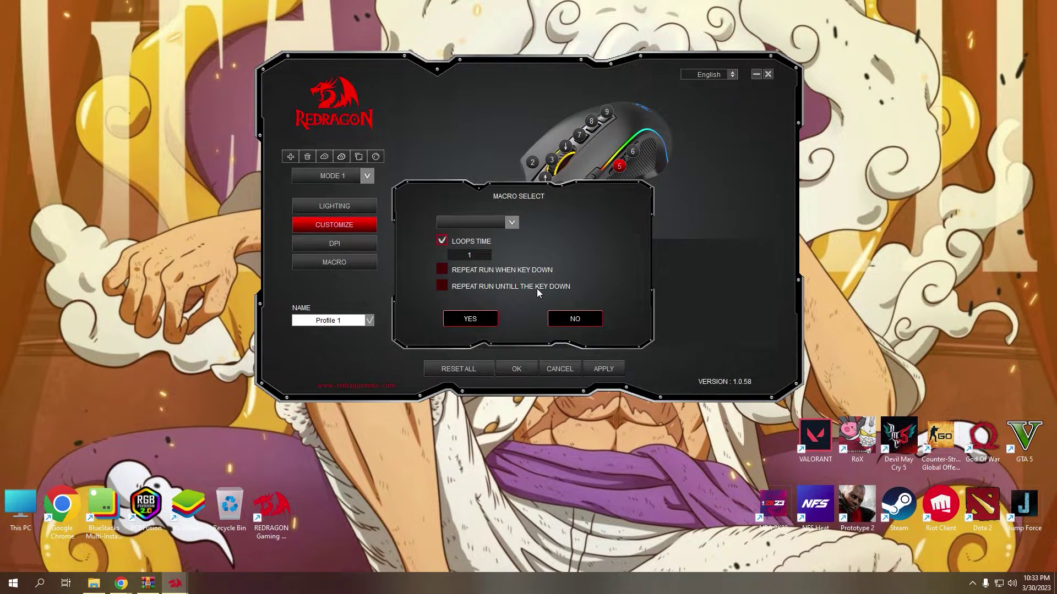
click(511, 223)
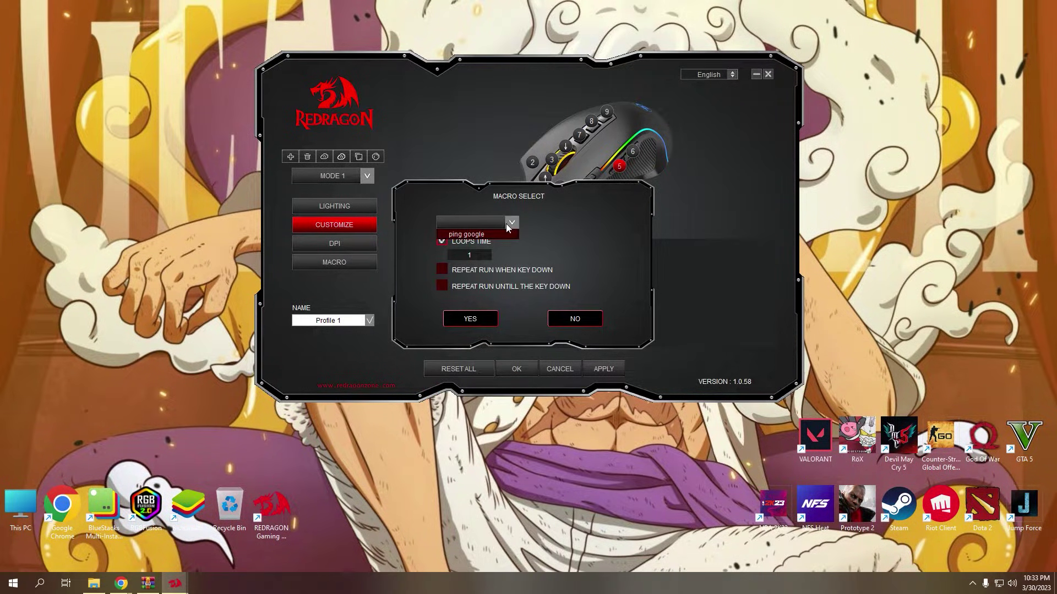
click(490, 235)
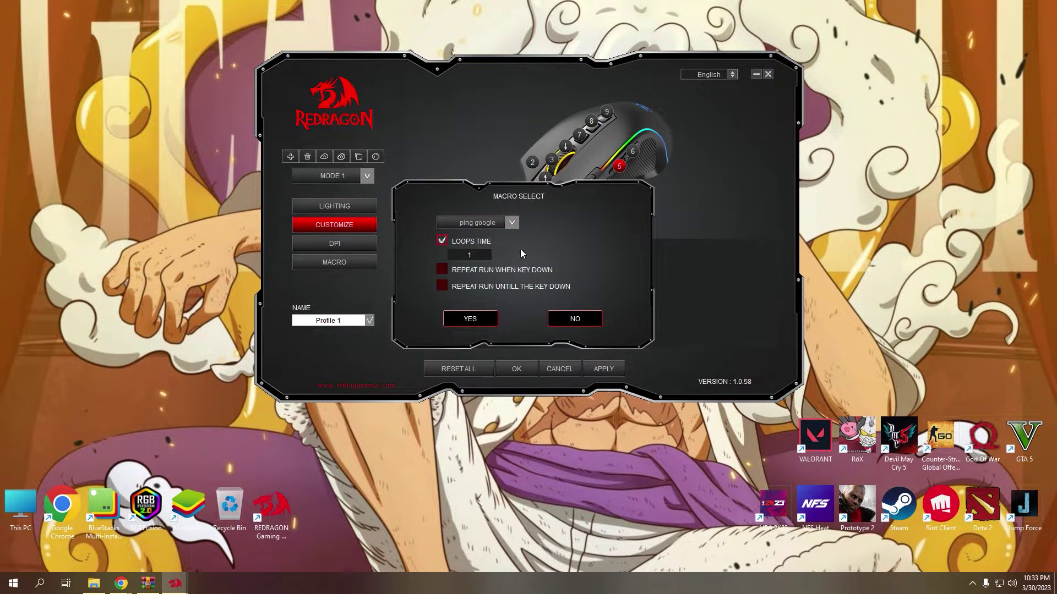
click(470, 320)
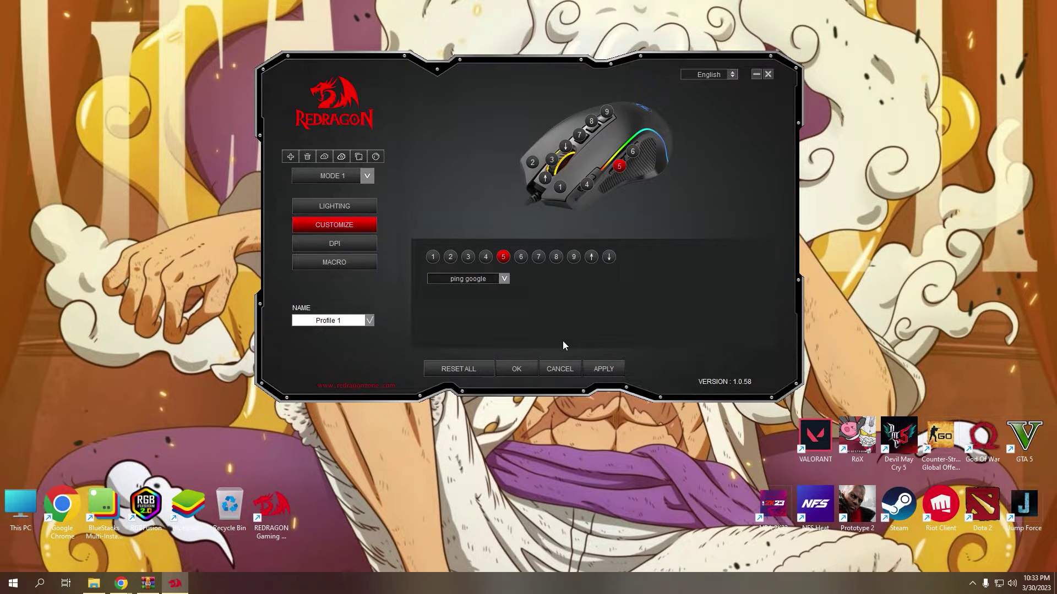
click(609, 372)
Return to the Macro editor, launch Notepad via Win+R 'notepad', and place it on the left
click(363, 262)
key(super+r)
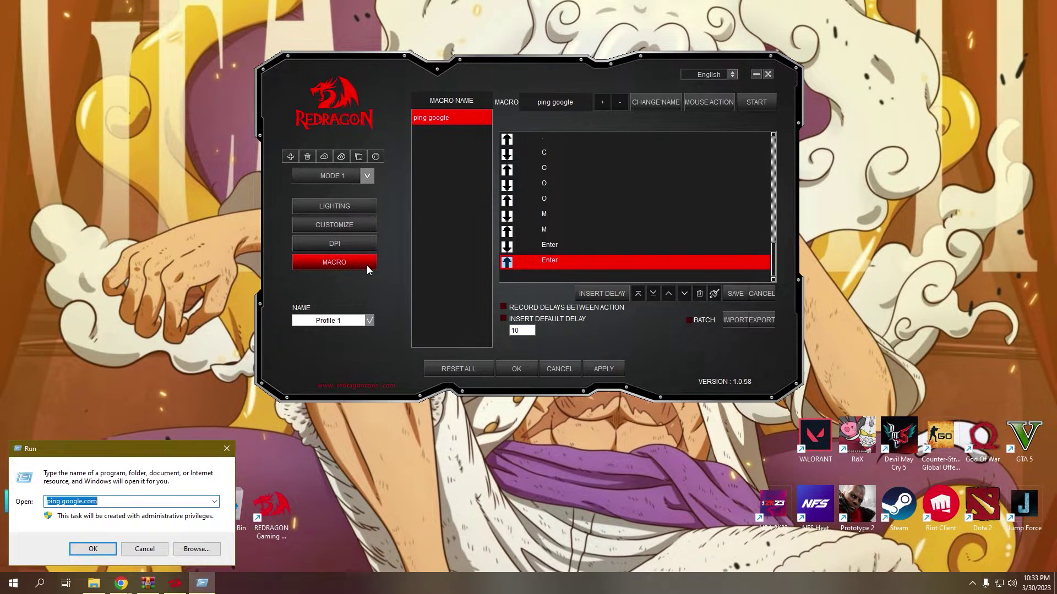
text(notepad)
key(Return)
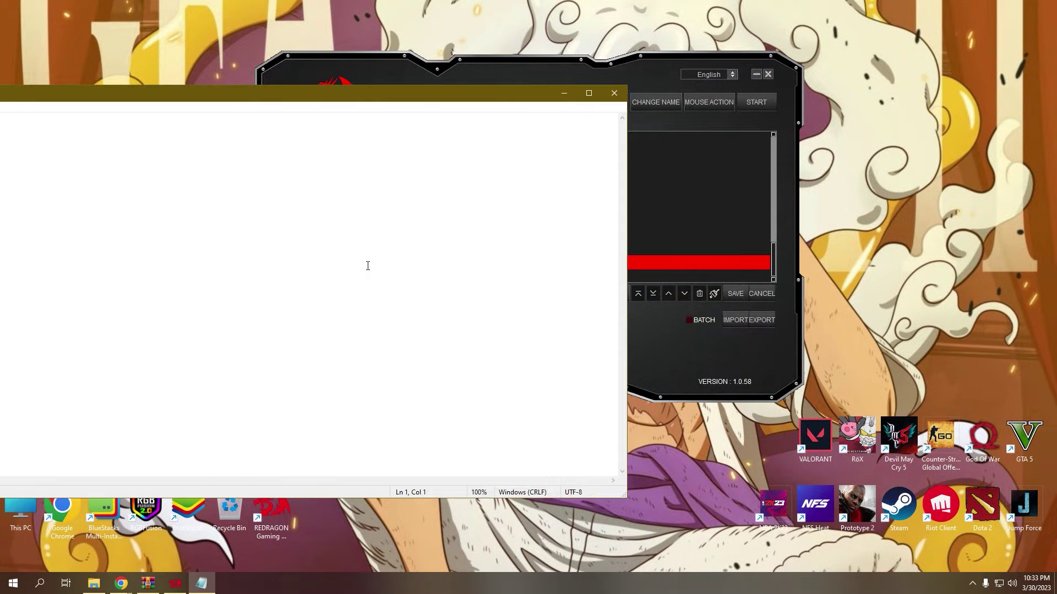
drag(626, 259, 130, 267)
drag(30, 93, 252, 95)
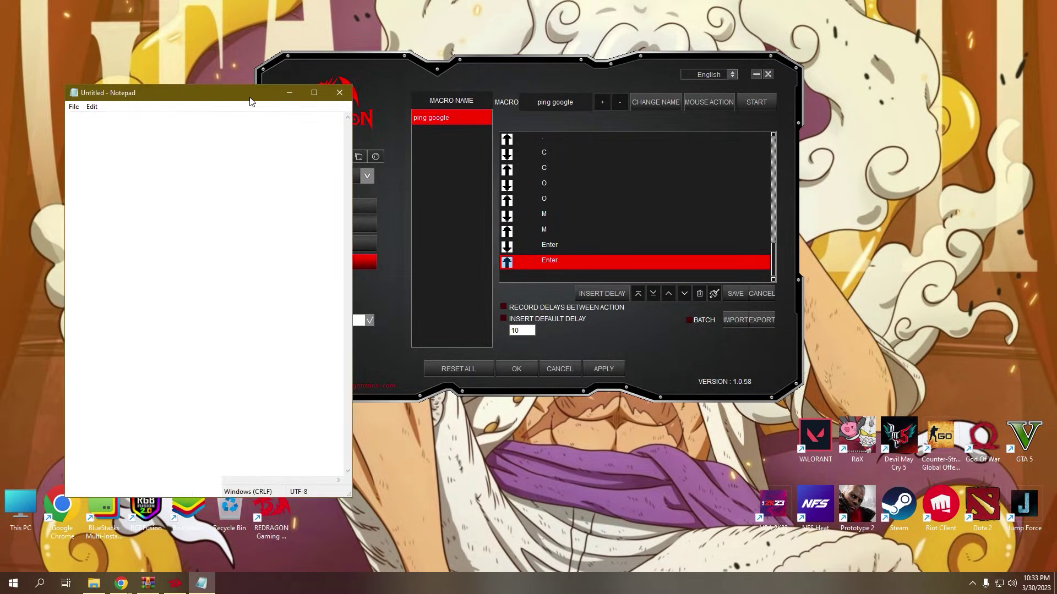
Add a new macro and rename it 'say hello world'
click(570, 107)
drag(573, 103, 530, 102)
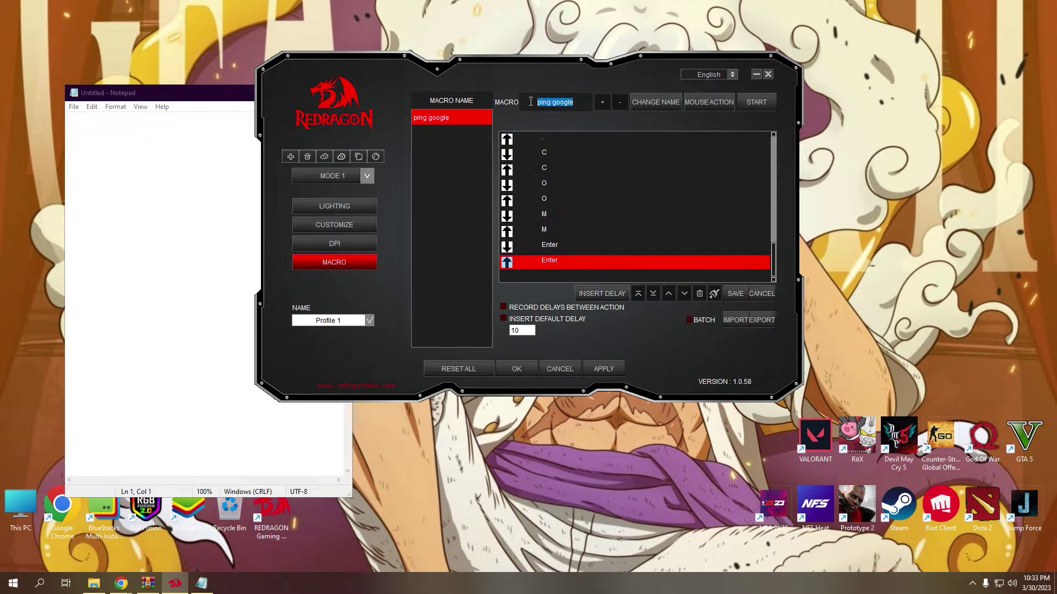
click(602, 102)
double_click(534, 102)
text(sa)
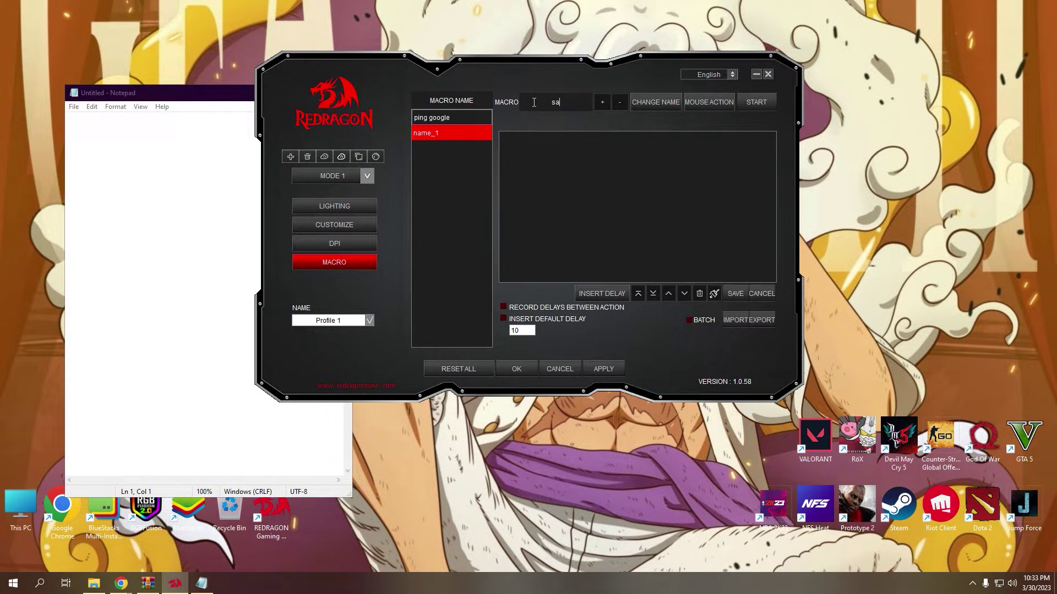
text(y hello world)
click(640, 103)
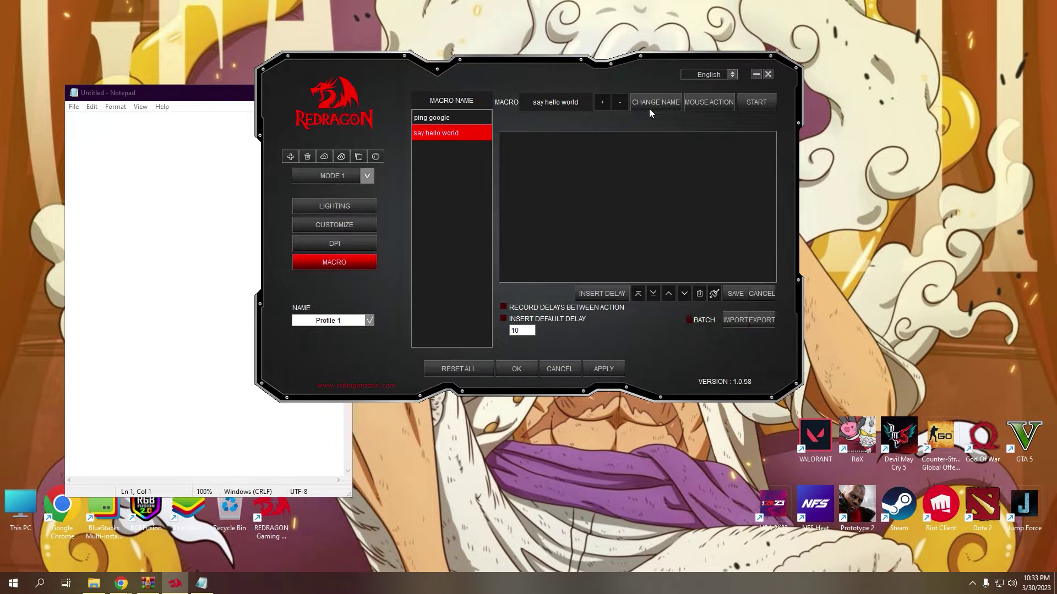
Record typing 'hello world' in Notepad with Enter, Ctrl+A, Ctrl+C and two Ctrl+V pastes
click(744, 106)
click(146, 136)
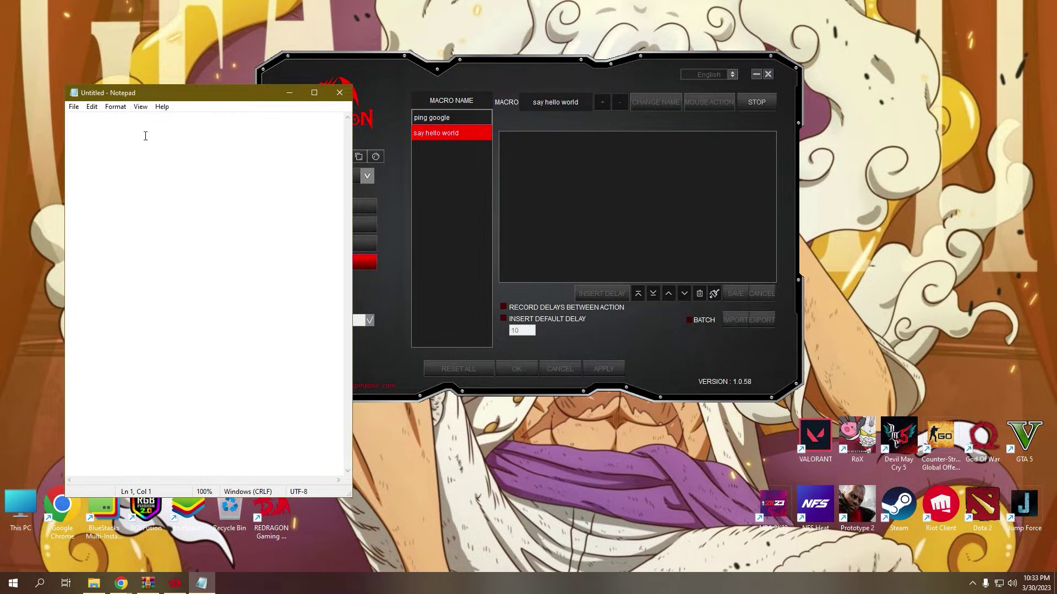
text(hello wo)
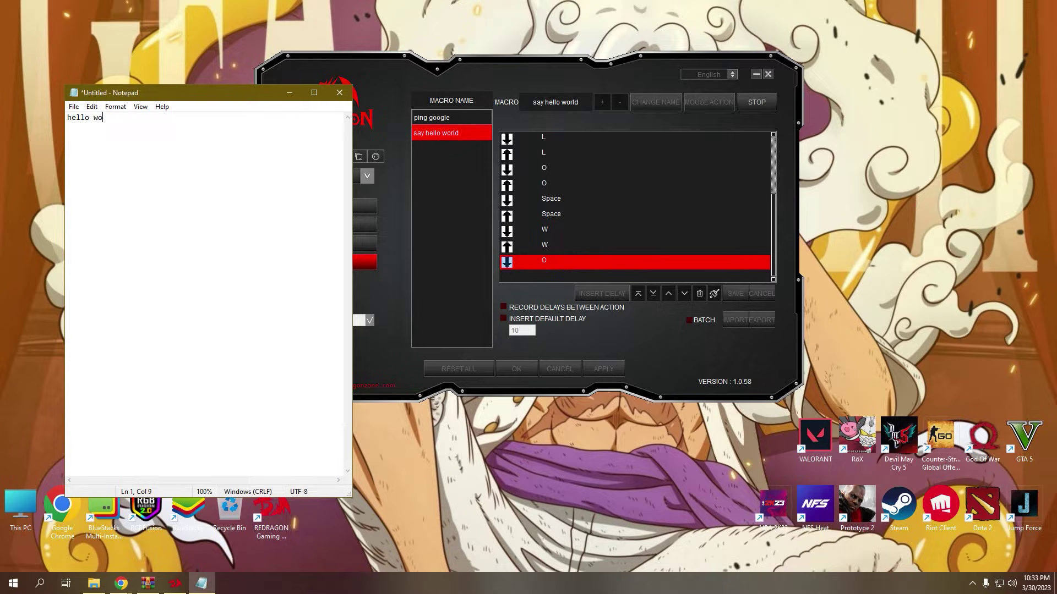
text(rld)
key(Return)
key(ctrl+a)
key(ctrl+c)
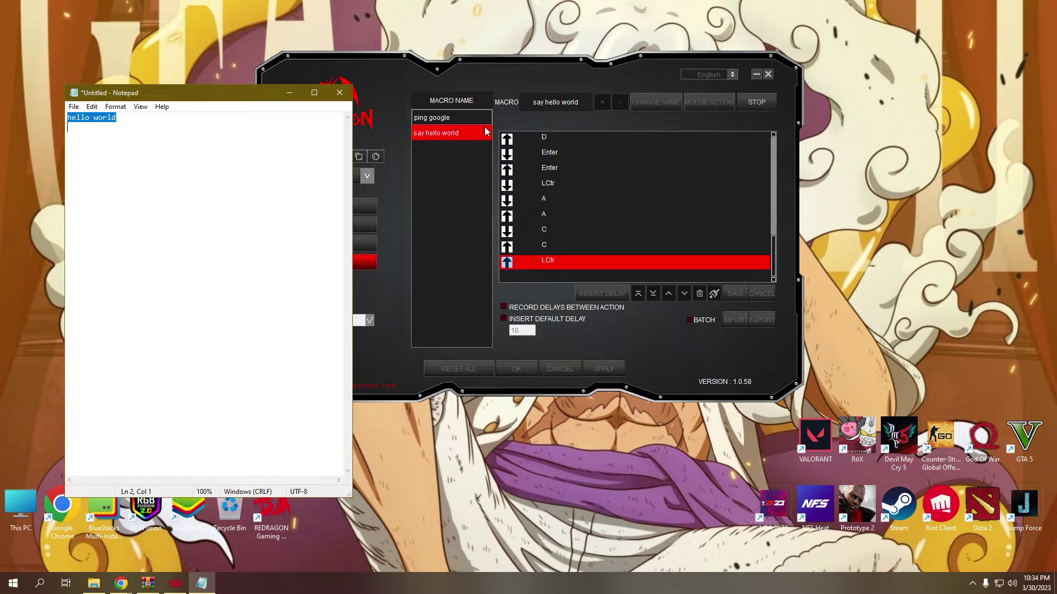
key(ctrl+v)
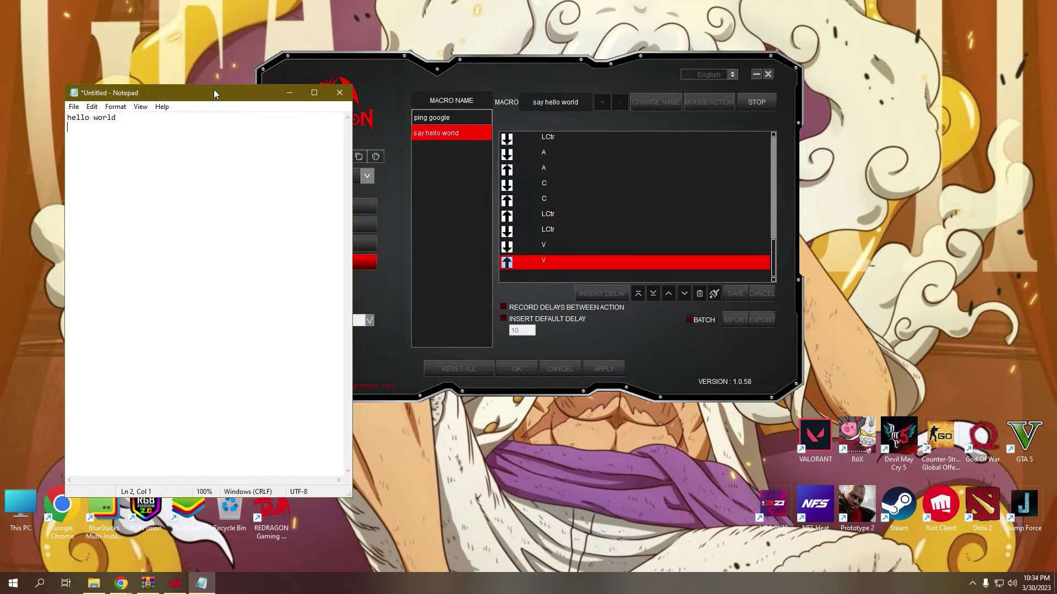
key(ctrl+v)
click(751, 103)
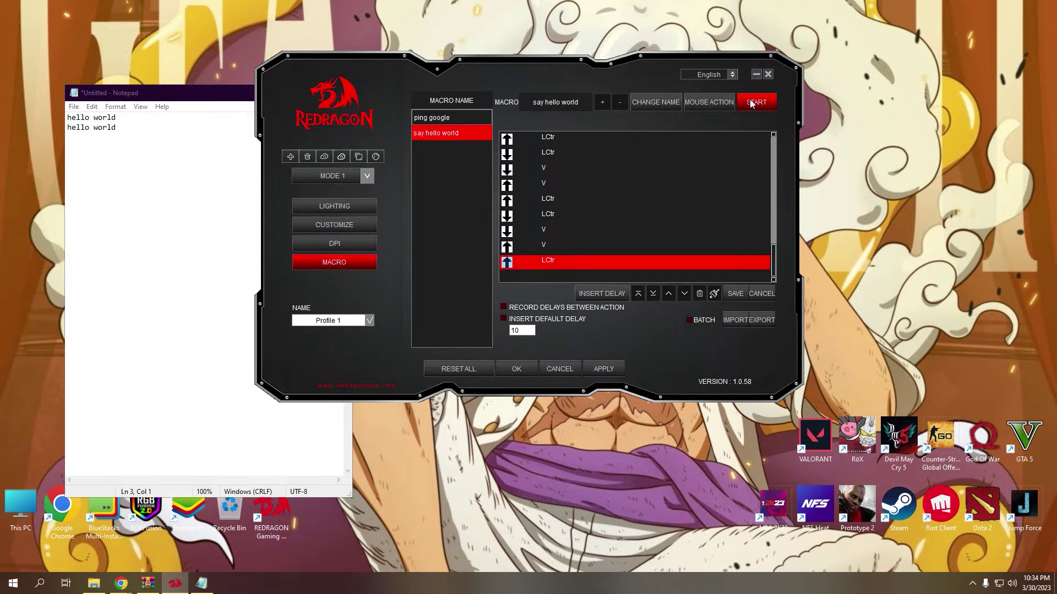
Save the recorded say hello world macro and select side button 6 for customization
click(605, 369)
click(350, 225)
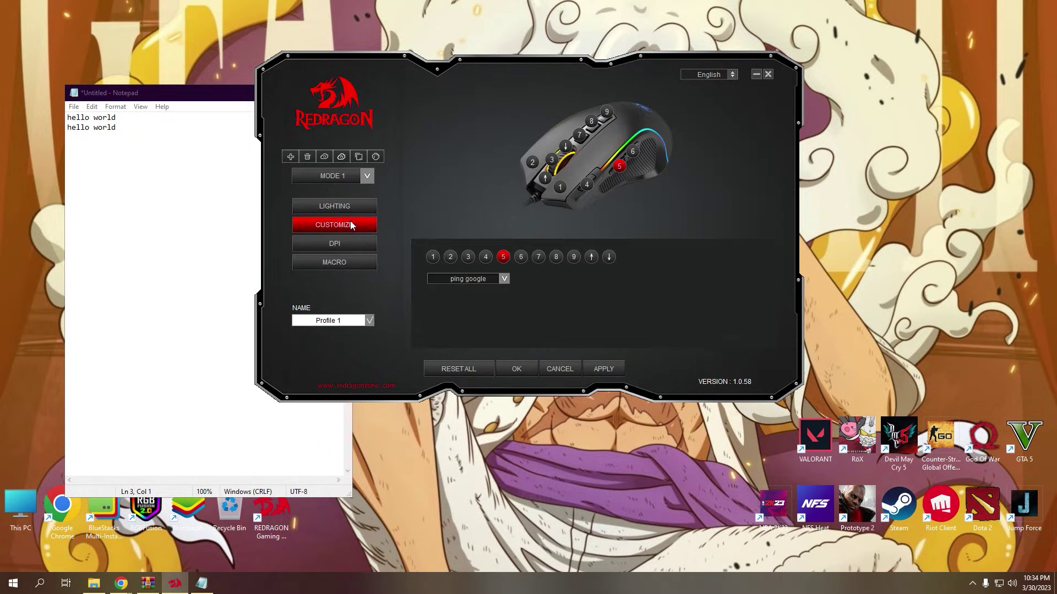
click(520, 257)
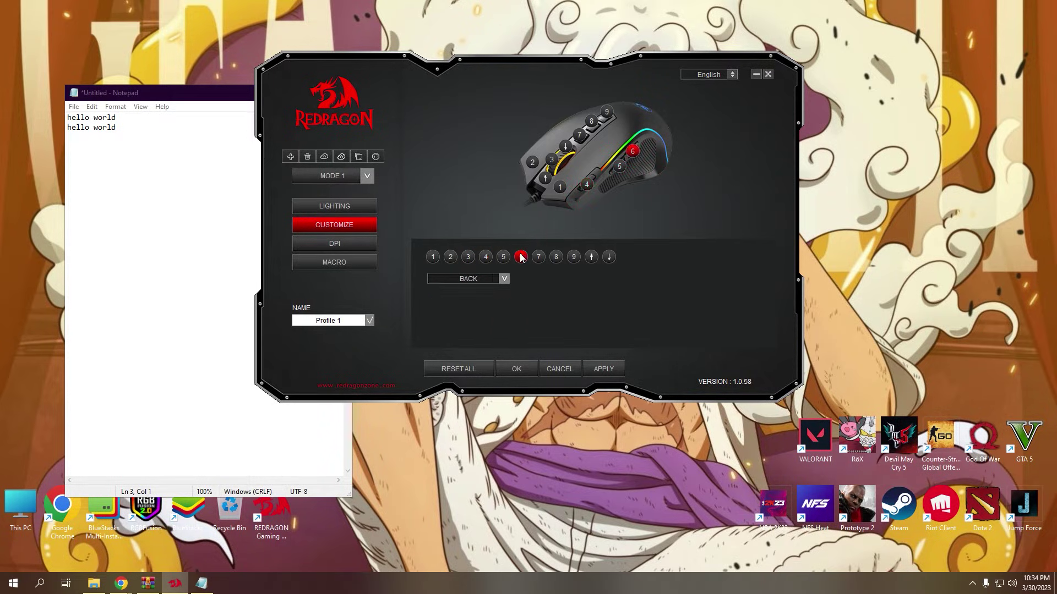
Assign the 'say hello world' macro to button 6 and apply it to the mouse
click(505, 278)
click(484, 402)
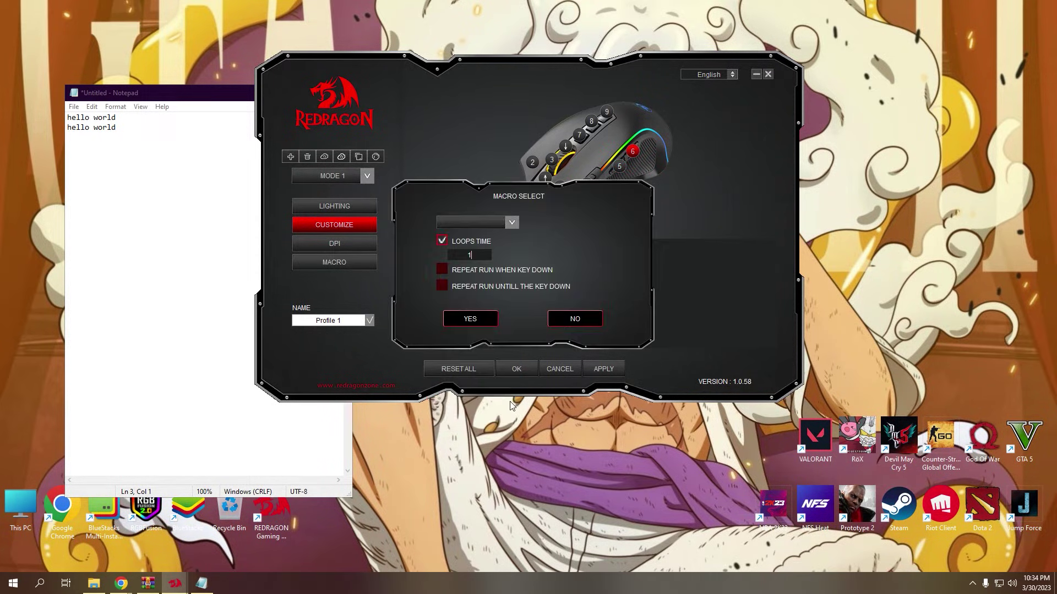
click(517, 221)
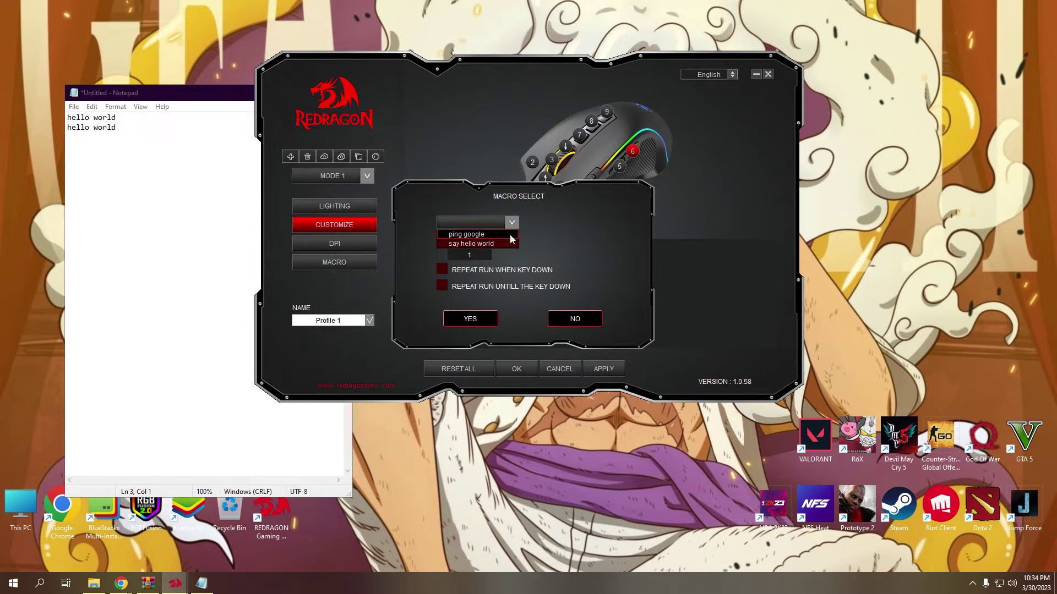
click(493, 244)
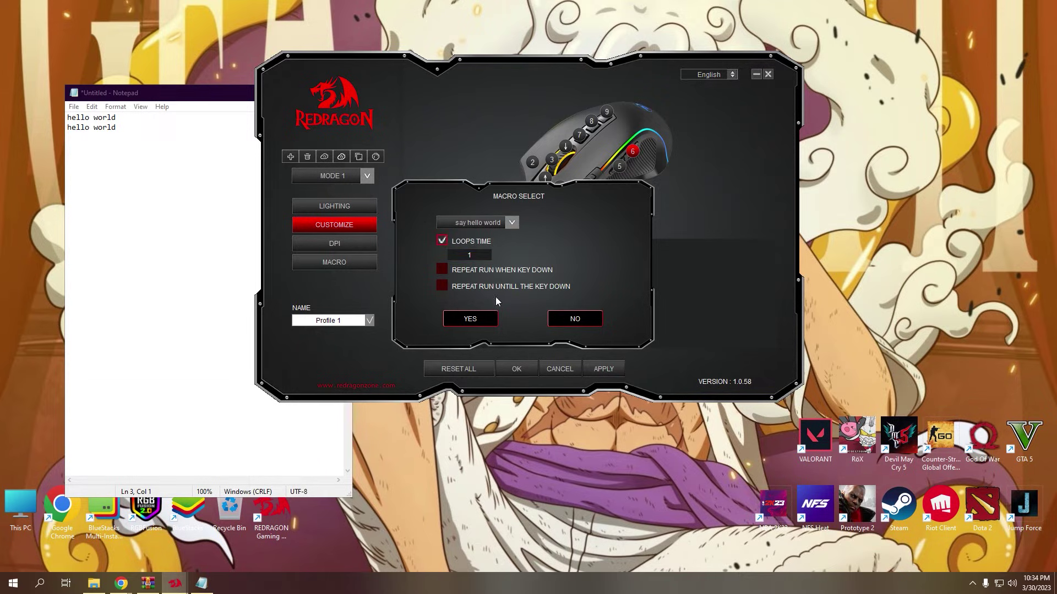
click(477, 318)
click(592, 362)
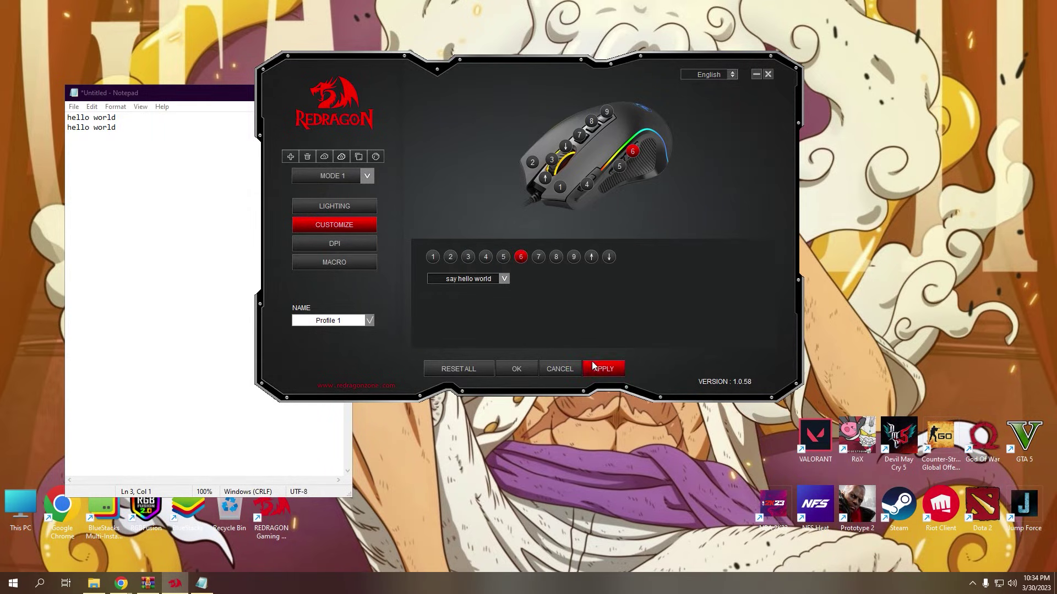
click(191, 192)
Clear Notepad and trigger side button 6, filling the page with 'hello world' lines
key(ctrl+a)
key(BackSpace)
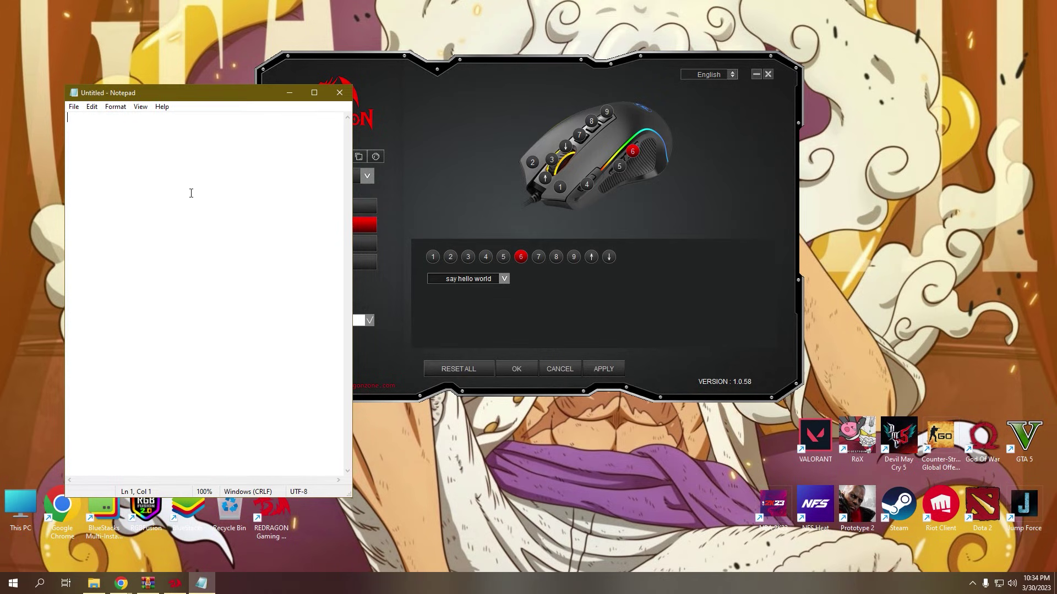
text(hello world)
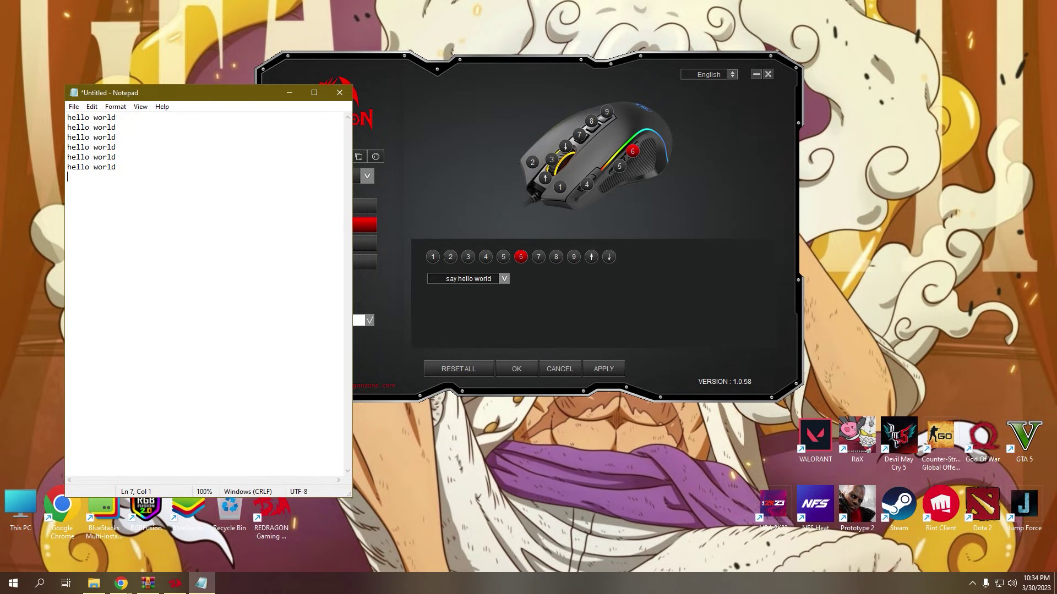
text( hello world)
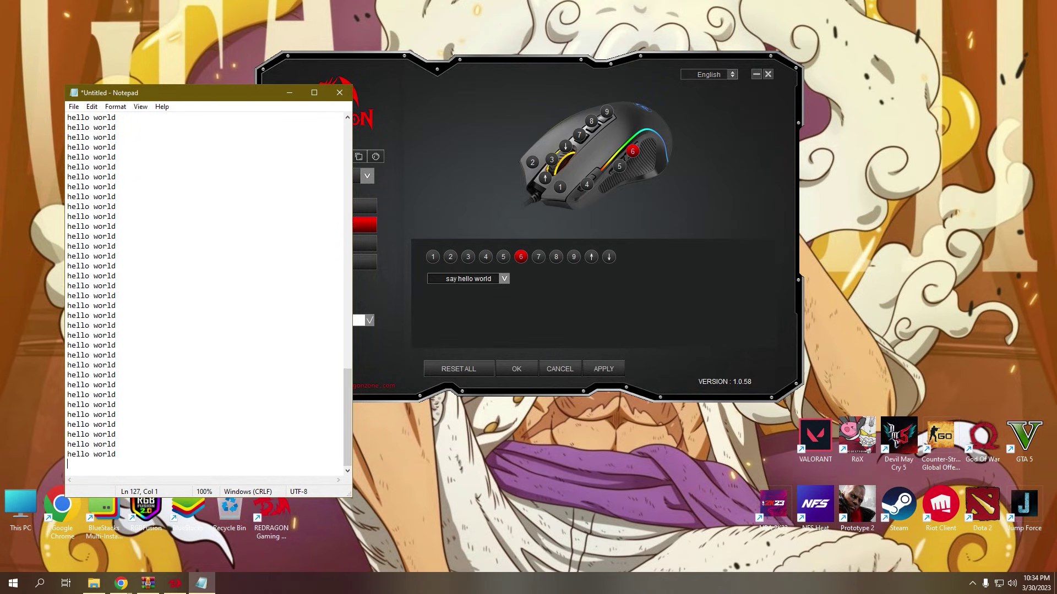
text( hello world hello world hello world hello world hello world hello world hello world hello world hello world hello world hello world hello world hello world hello world hello world hello world hello world hello world hello world hello world hello world hello world hello world hello world hello world hello world hello world hello world hello world hello world hello world hello world hello world hello world hello world hello world hello world hello world hello world hello world hello world hello world hello world hello world hello world hello world hello world hello world hello world hello world hello world hello world hello world hello world hello world hello world hello world hello world hello world hello world hello world hello world hello world hello world hello world hello world hello world hello world hello world hello world hello world hello world hello world hello world hello world hello world hello world hello world hello world hello world hello world hello world hello world hello world hello world hello world hello world hello world hello world hello world hello world hello world hello world hello world hello world hello world hello world hello world hello world hello world hello world hello world hello world hello world hello world hello world hello world hello world hello world hello world hello world hello world hello world hello world hello world hello world hello world hello world hello world hello world hello world hello world hello world hello world hello world hello world hello world hello world hello world hello world hello world hello world hello world hello world hello world hello world hello world hello world hello world hello world hello world hello world hello world hello world hello world hello world hello world hello world hello world hello world hello world hello world hello world hello world hello world hello world hello world hello world hello world hello world hello world hello world hello world hello world hello world hello world hello world hello world hello world hello world hello world hello world hello world hello world hello world hello world hello world hello world hello world hello world hello world hello world hello world hello world hello world hello world hello world hello world hello world hello world hello world hello world hello world hello world hello world hello world hello world hello world hello world hello world hello world hello world hello world hello world hello world hello world hello world hello world hello world hello world hello world hello world hello world hello world hello world hello world hello world hello world hello world hello world hello world hello world hello world hello world hello world hello world hello world hello world hello world hello world hello world hello world hello world hello world hello world hello world hello world hello world hello world hello world hello world hello world hello world hello world hello world hello world hello world hello world hello world hello world hello world hello world hello world hello world hello world hello world hello world hello world hello world hello world hello world hello world hello world hello world hello world hello world hello world hello world hello world hello world hello world hello world hello world hello world hello world hello world hello world hello world hello world hello world hello world hello world hello world hello world hello world hello world hello world hello world hello world hello world hello world hello world hello world hello world hello world hello world hello world hello world hello world hello world hello world hello world hello world hello world hello world hello world hello world hello world hello world hello world hello world hello world hello world hello world hello world hello world hello world hello world hello world hello world hello world hello world hello world hello world hello world hello world hello world hello world hello world hello world hello world hello world hello world hello world hello world hello world hello world hello world hello world hello world hello world hello world hello world hello world hello world hello world hello world hello world hello world hello world hello world hello world hello world hello world hello world hello world hello world hello world hello world hello world hello world hello world hello world hello world hello world hello world hello world hello world hello world hello world hello world hello world hello world hello world hello world hello world hello world hello world hello world hello world hello world hello world hello world hello world hello world hello world hello world hello world hello world hello world hello world hello world hello world hello world hello world hello world hello world hello world hello world hello world hello world hello world hello world hello world hello world hello world hello world hello world hello world hello world hello world hello world hello world hello world hello world hello world hello world hello world hello world hello world hello world hello world hello world hello world hello world hello world hello world hello world hello world hello world hello world hello world hello world hello world hello world hello world hello world hello world hello world hello world hello world hello world hello world hello world hello world hello world hello world hello world hello world hello world hello world hello world hello world hello world hello world hello world hello world hello world hello world hello world hello world hello world hello world hello world hello world hello world hello world hello world hello world hello world hello world hello world hello world hello world hello world hello world hello world hello world hello world hello world hello world hello world hello world hello world hello world hello world hello world hello world hello world hello world hello world hello world hello world hello world hello world hello world hello world hello world hello world hello world hello world hello world hello world hello world)
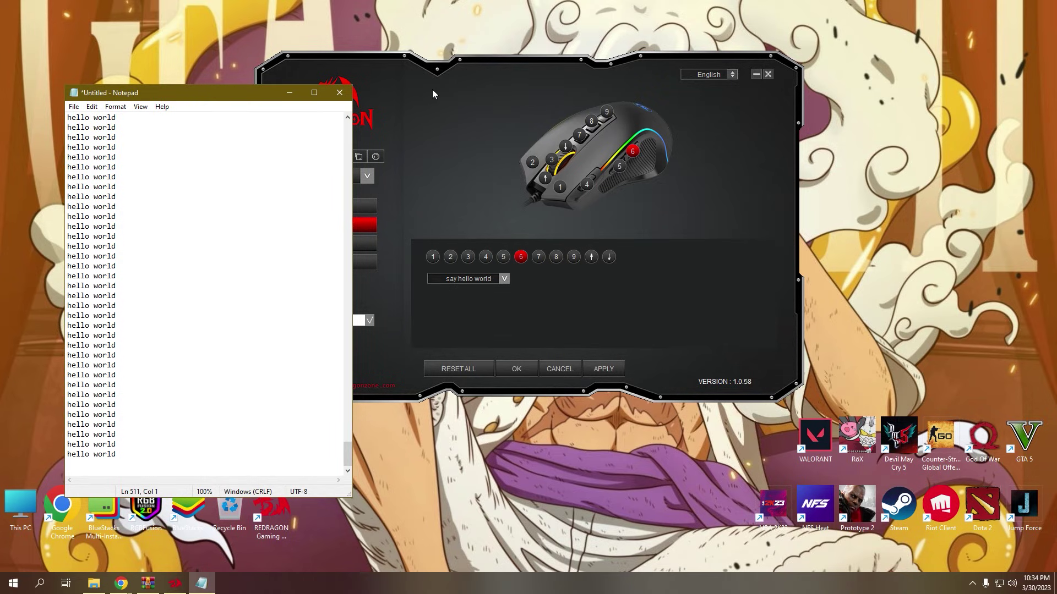
drag(433, 94, 591, 141)
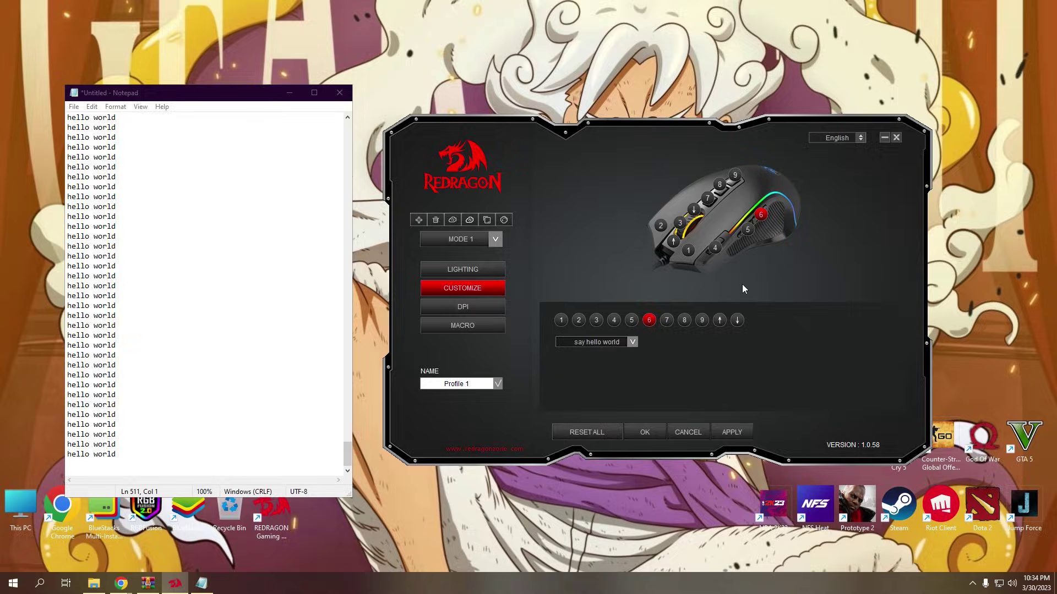